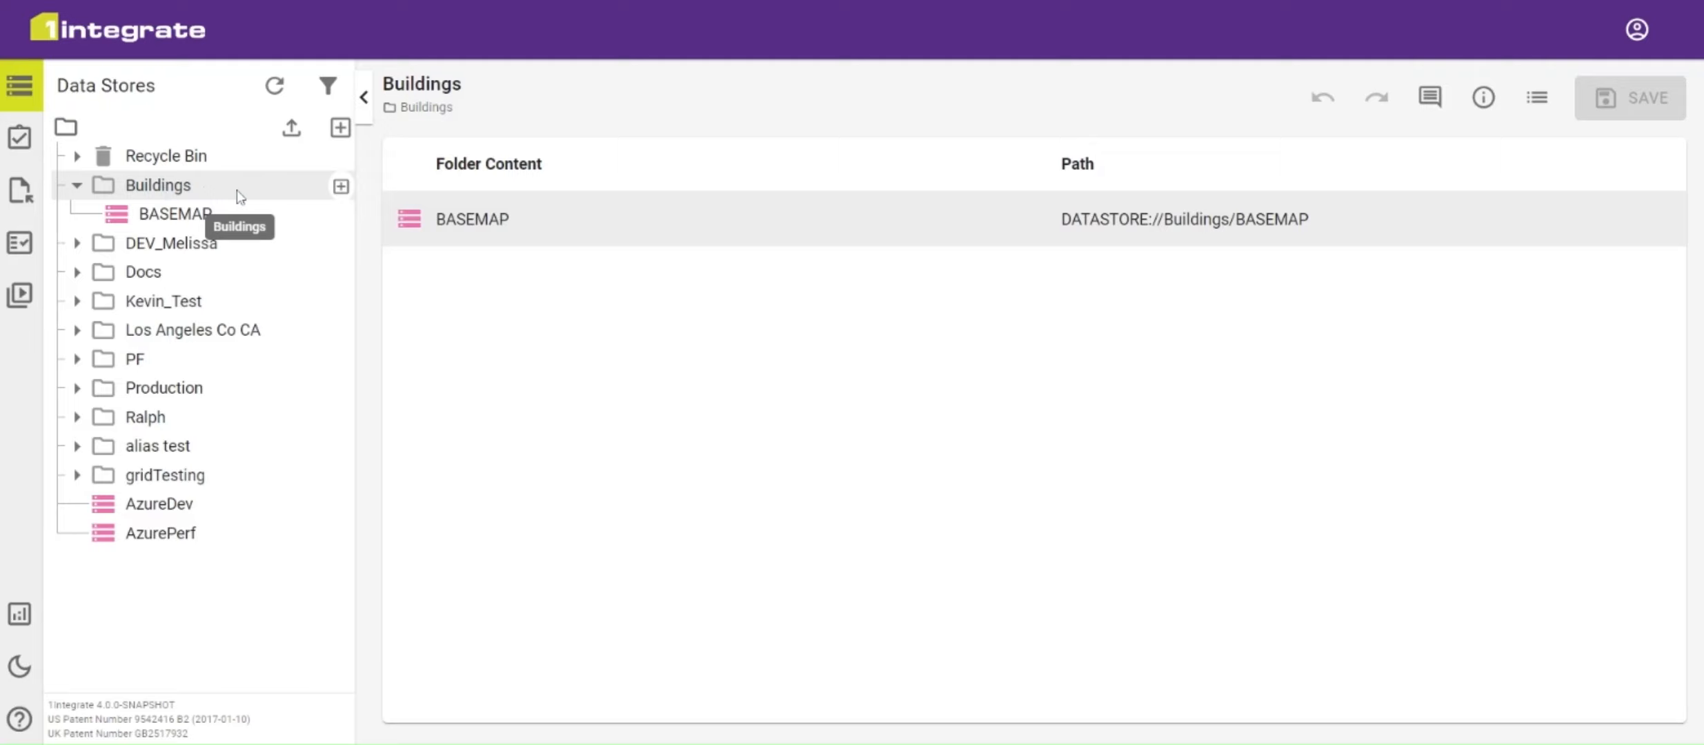
Step: Create a new data store named BUILDINGS inside the Buildings folder
click(341, 187)
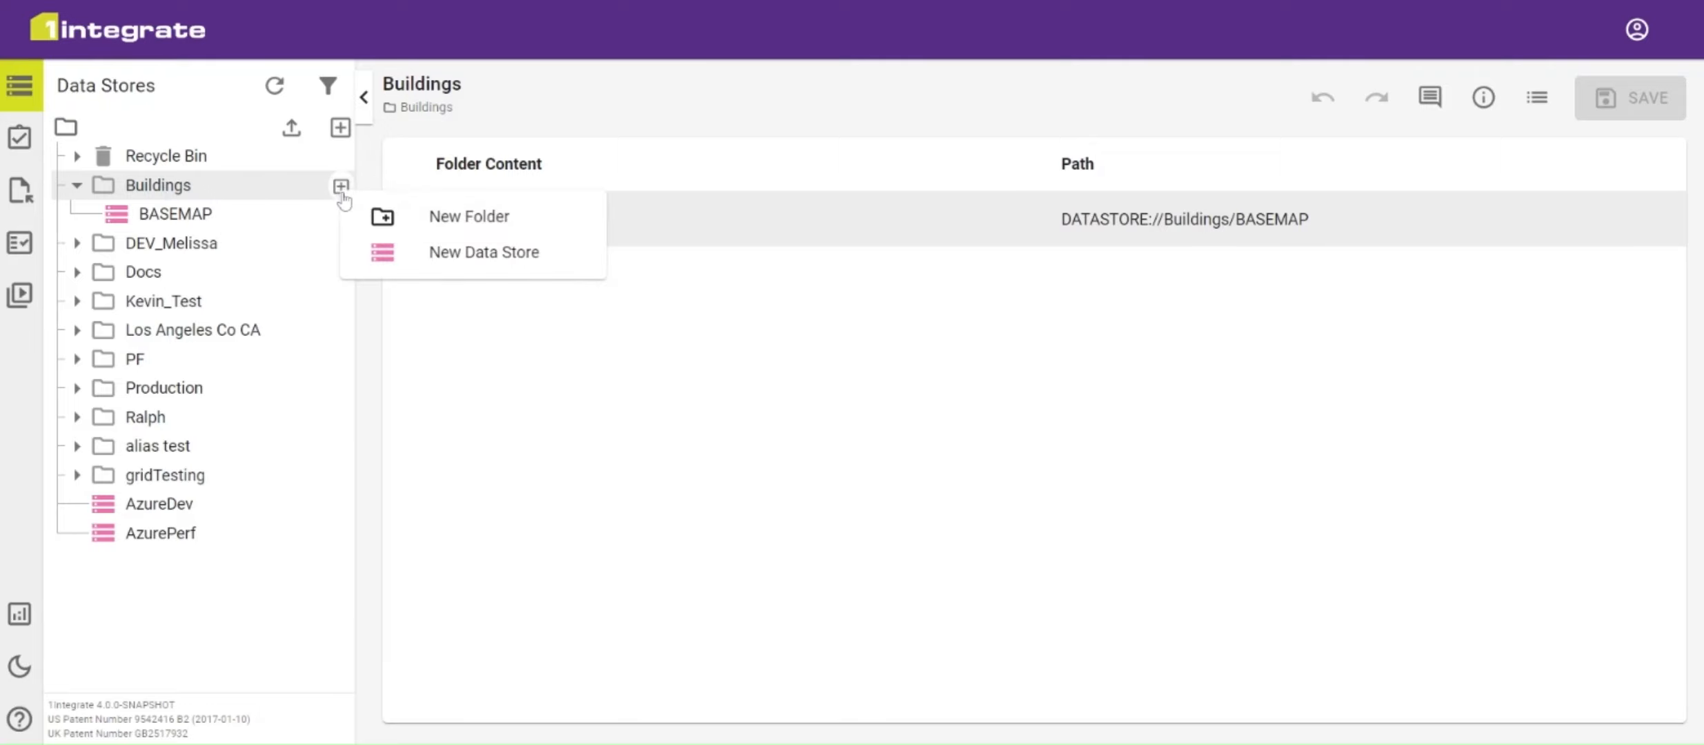
click(460, 256)
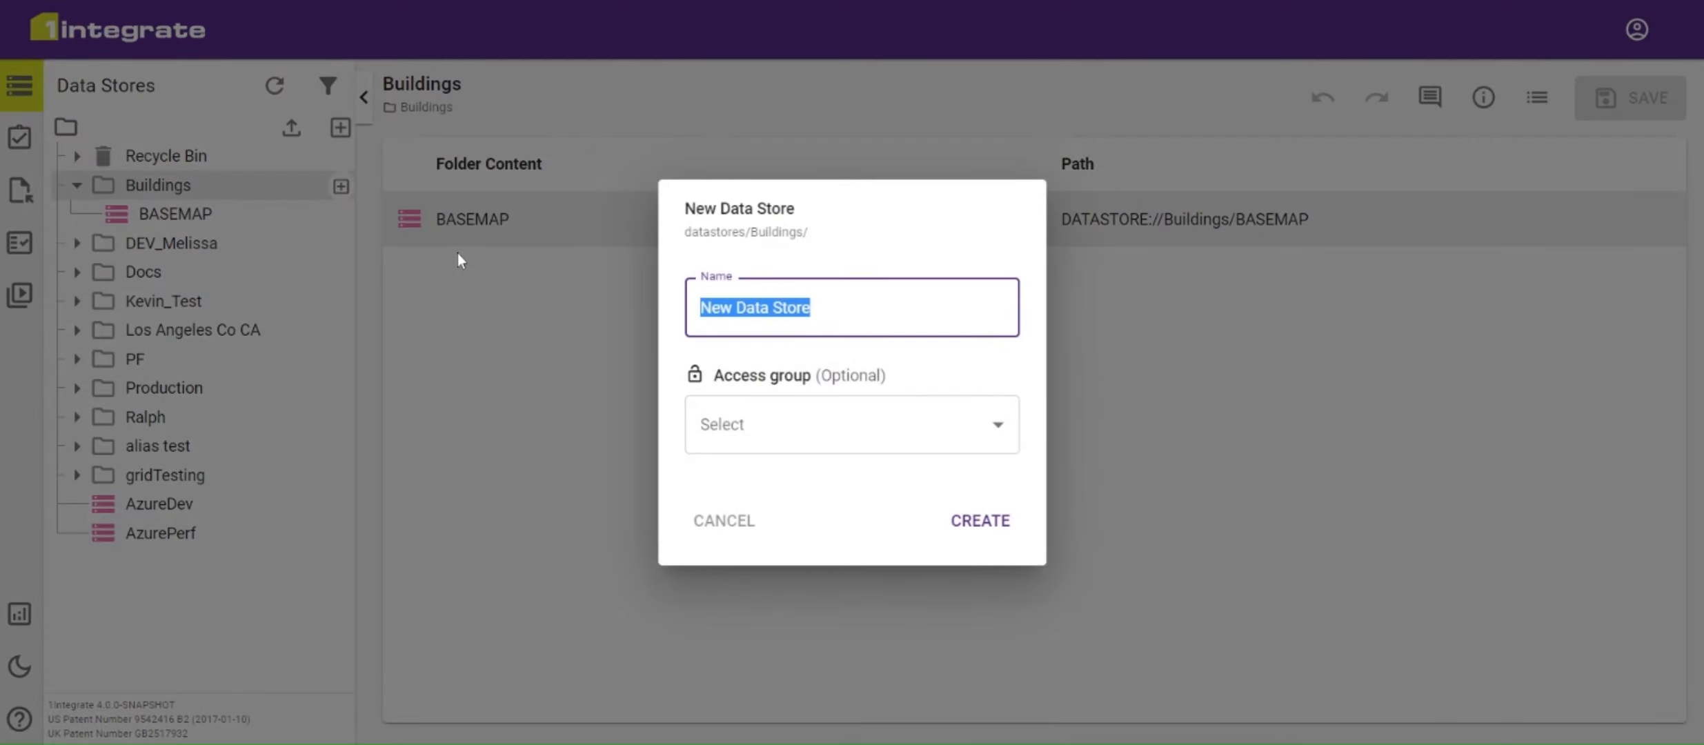
text(BUILDI)
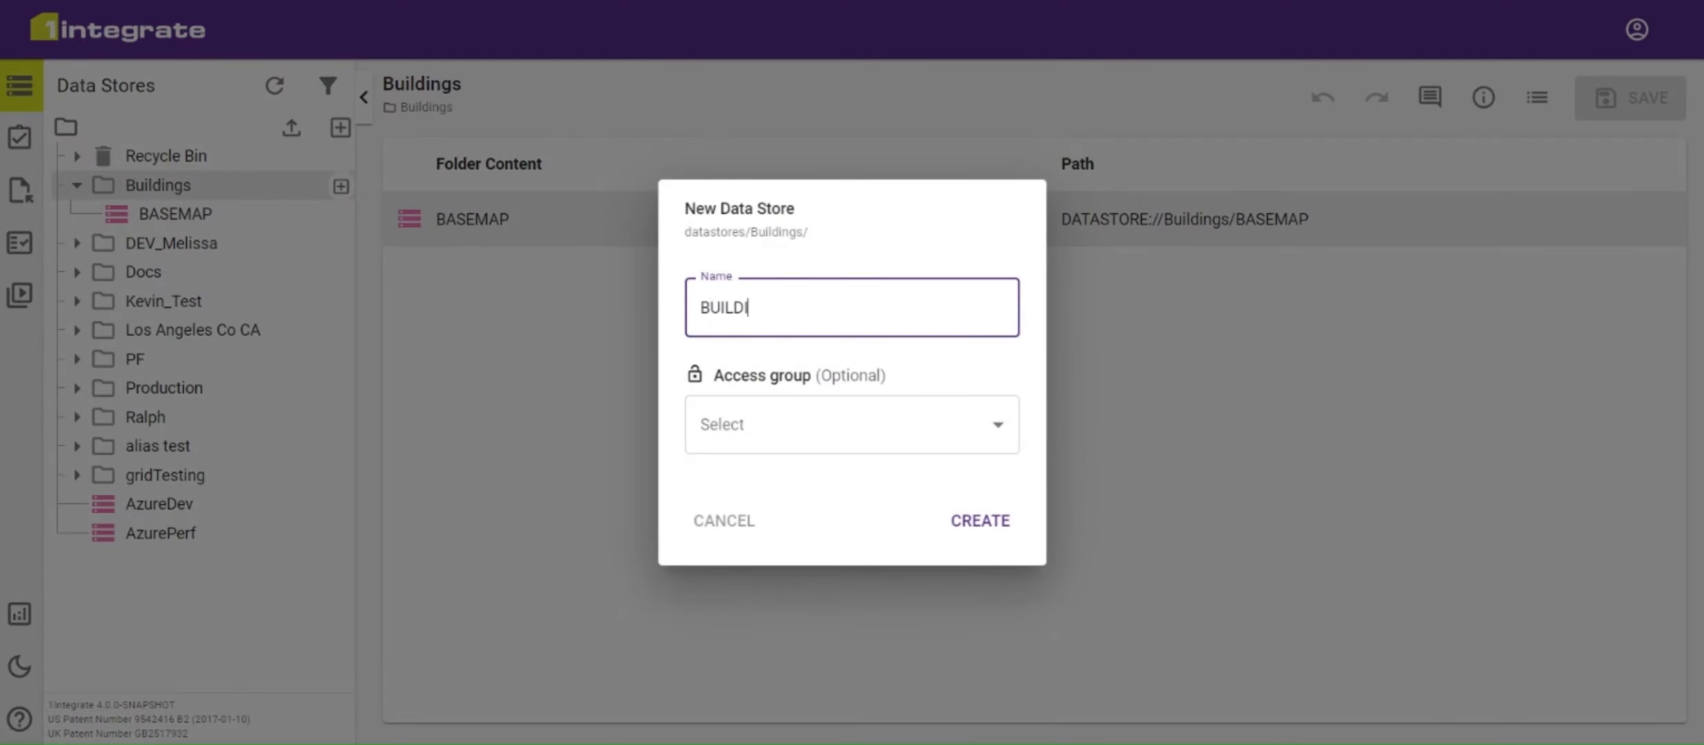
text(NGS)
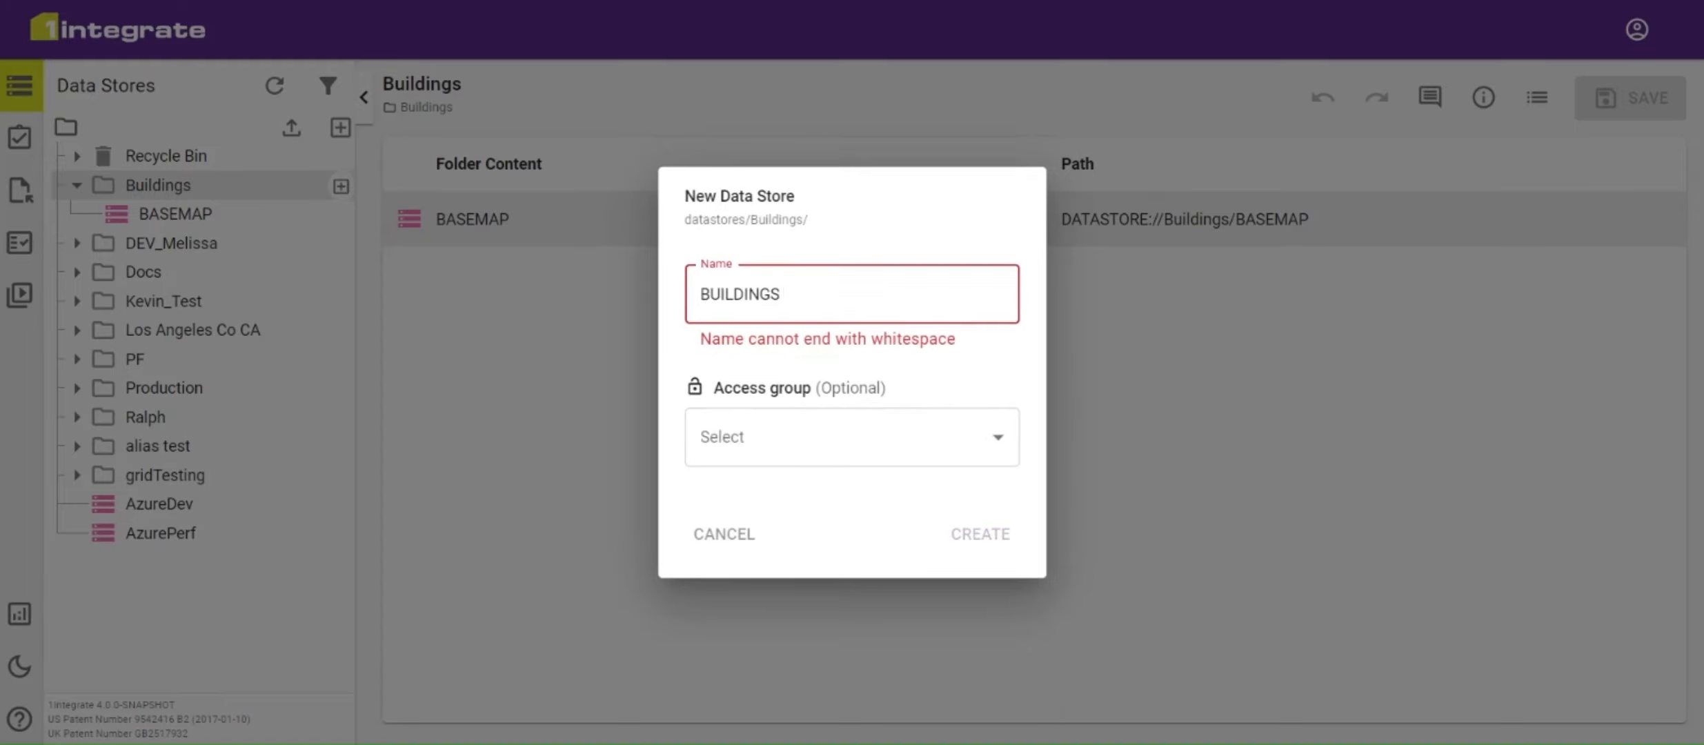
key(BackSpace)
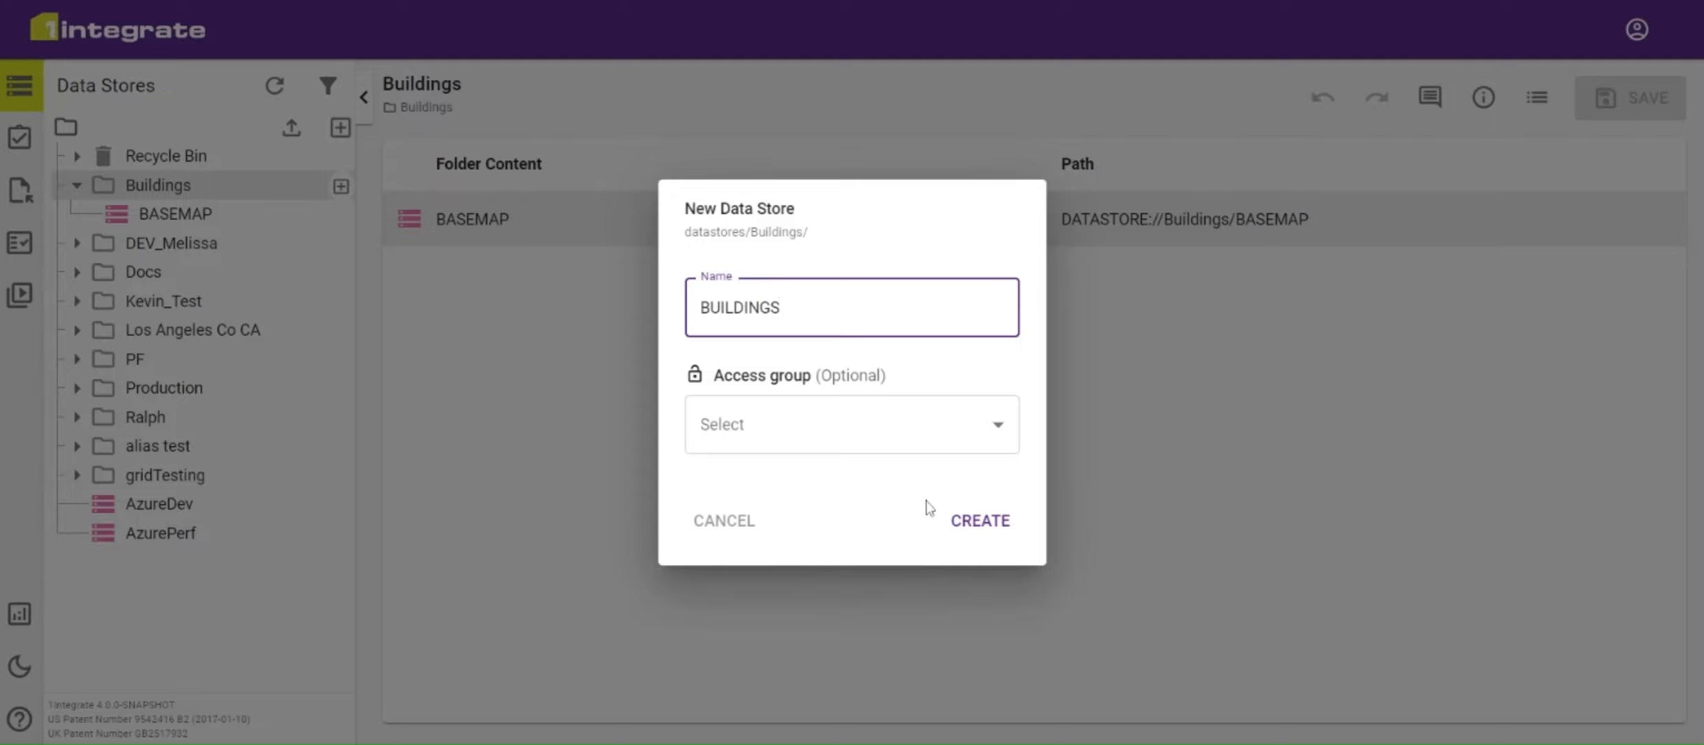
click(987, 527)
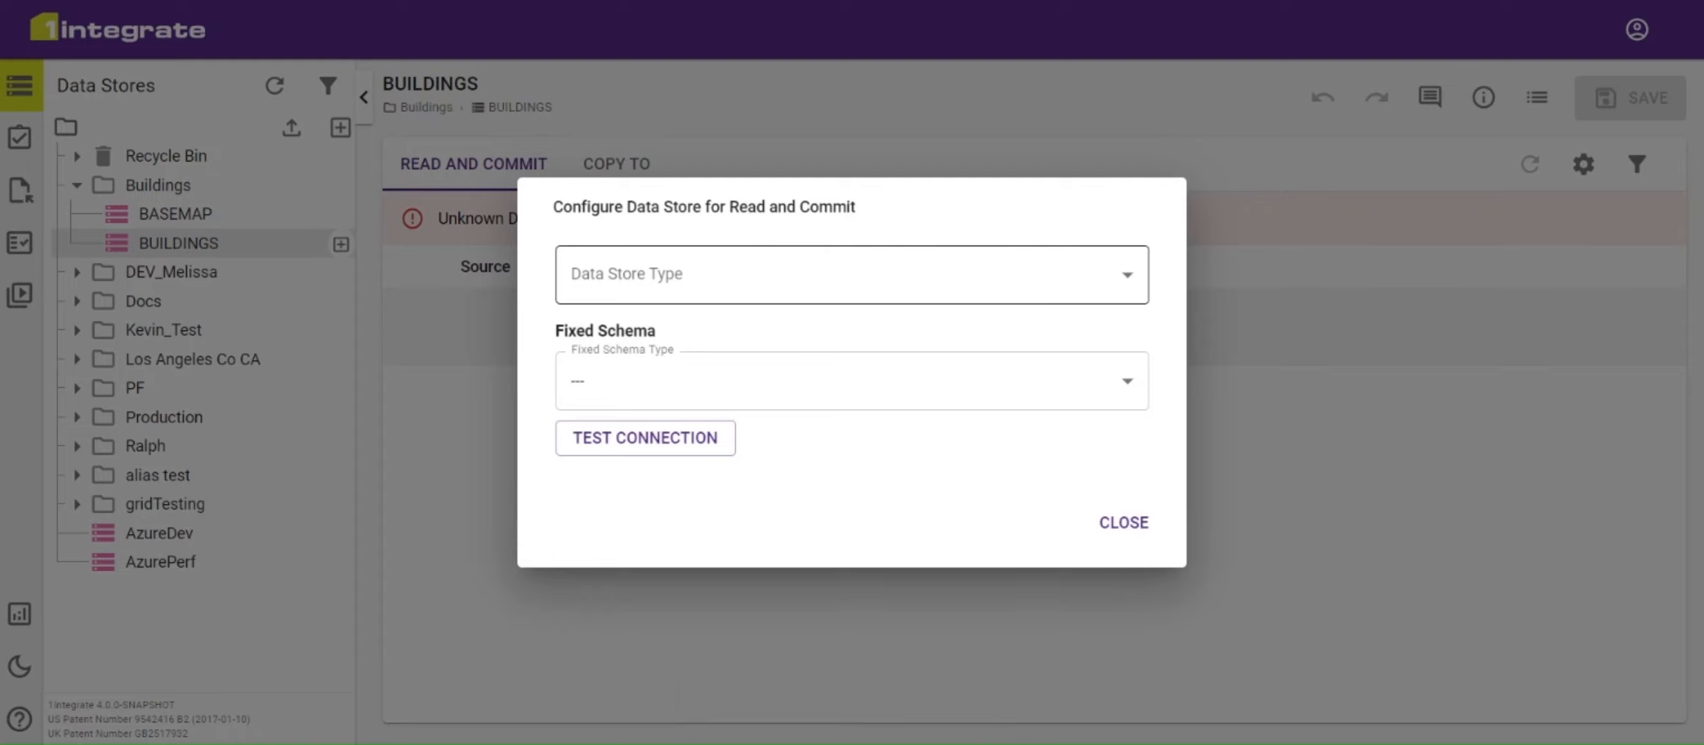
Step: Set the data store type to Esri Shapefile and upload BUILDINGS.zip as its source files
click(970, 269)
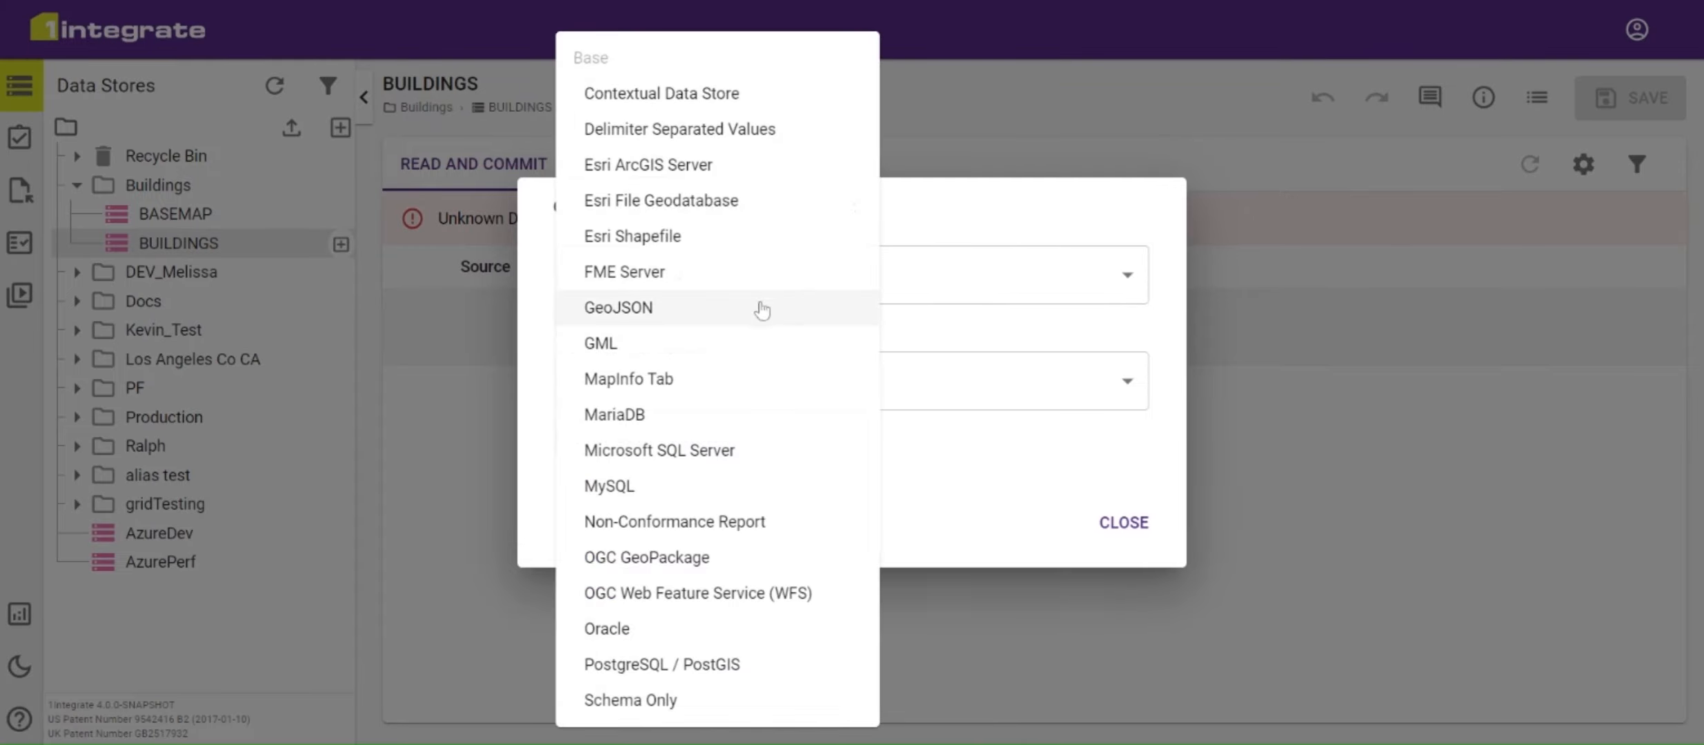
click(721, 247)
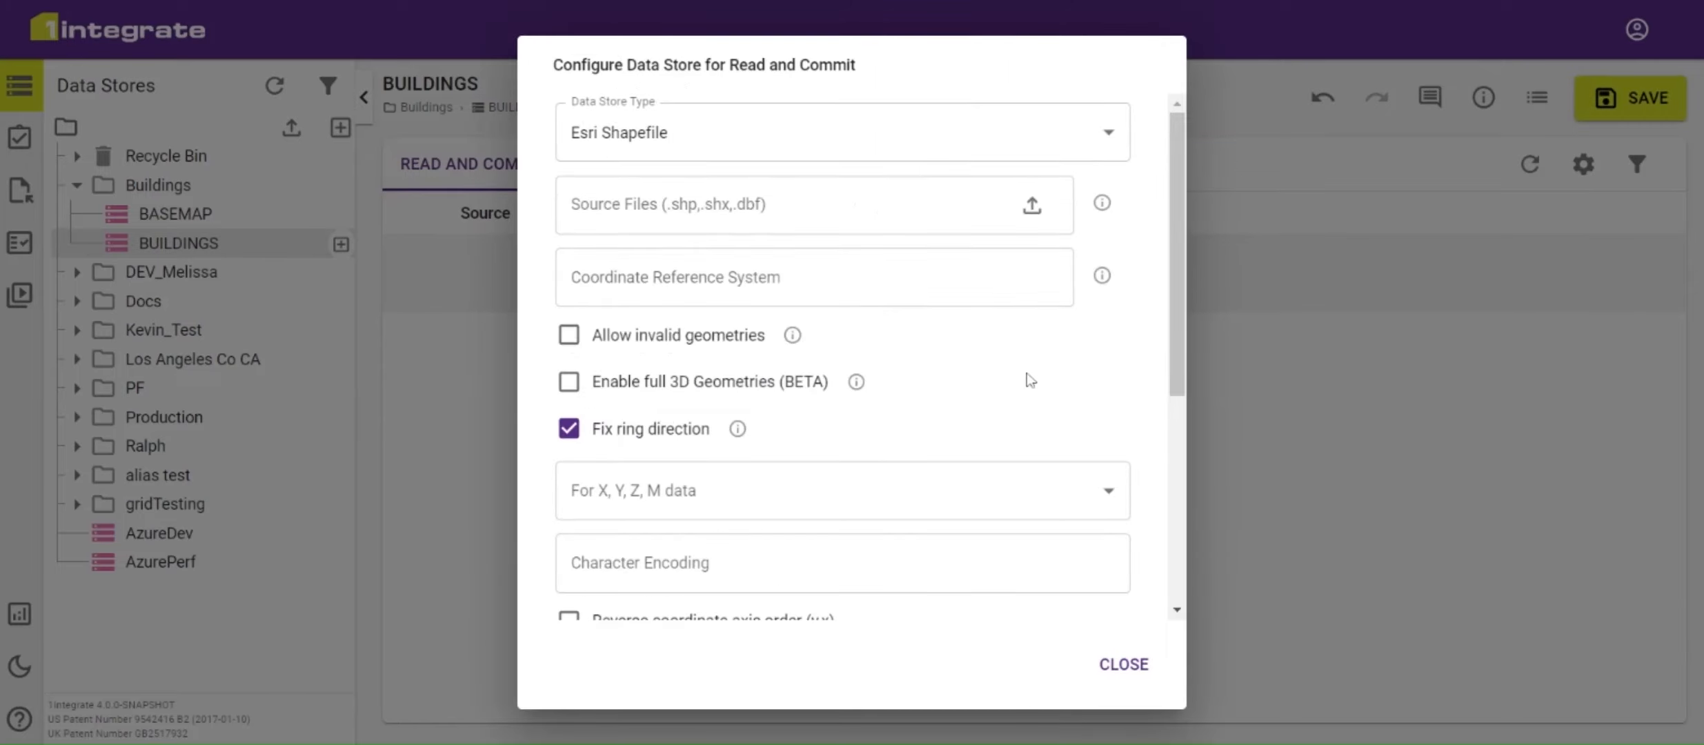
click(1031, 207)
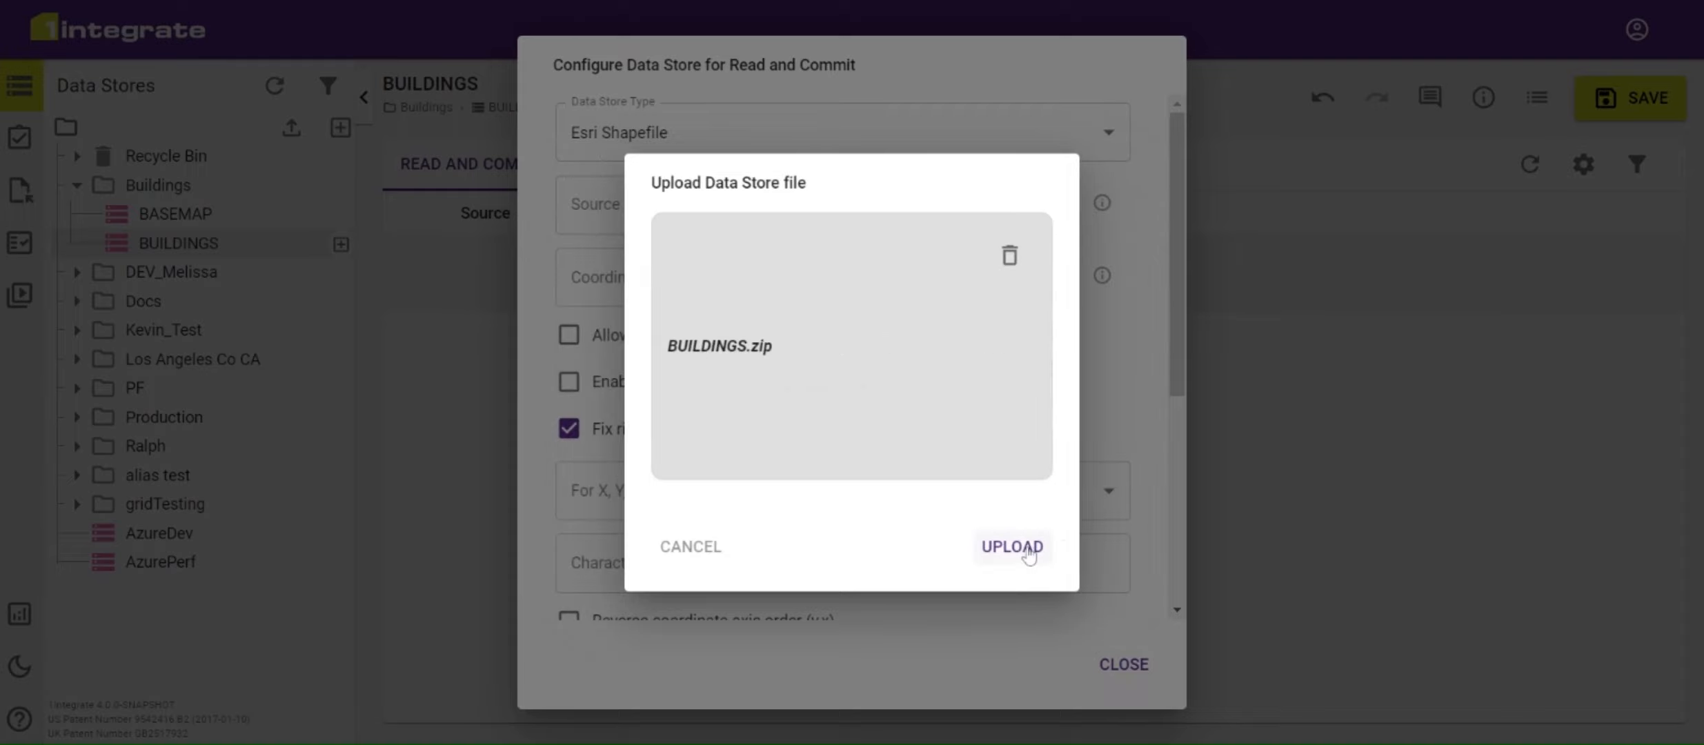
click(1013, 547)
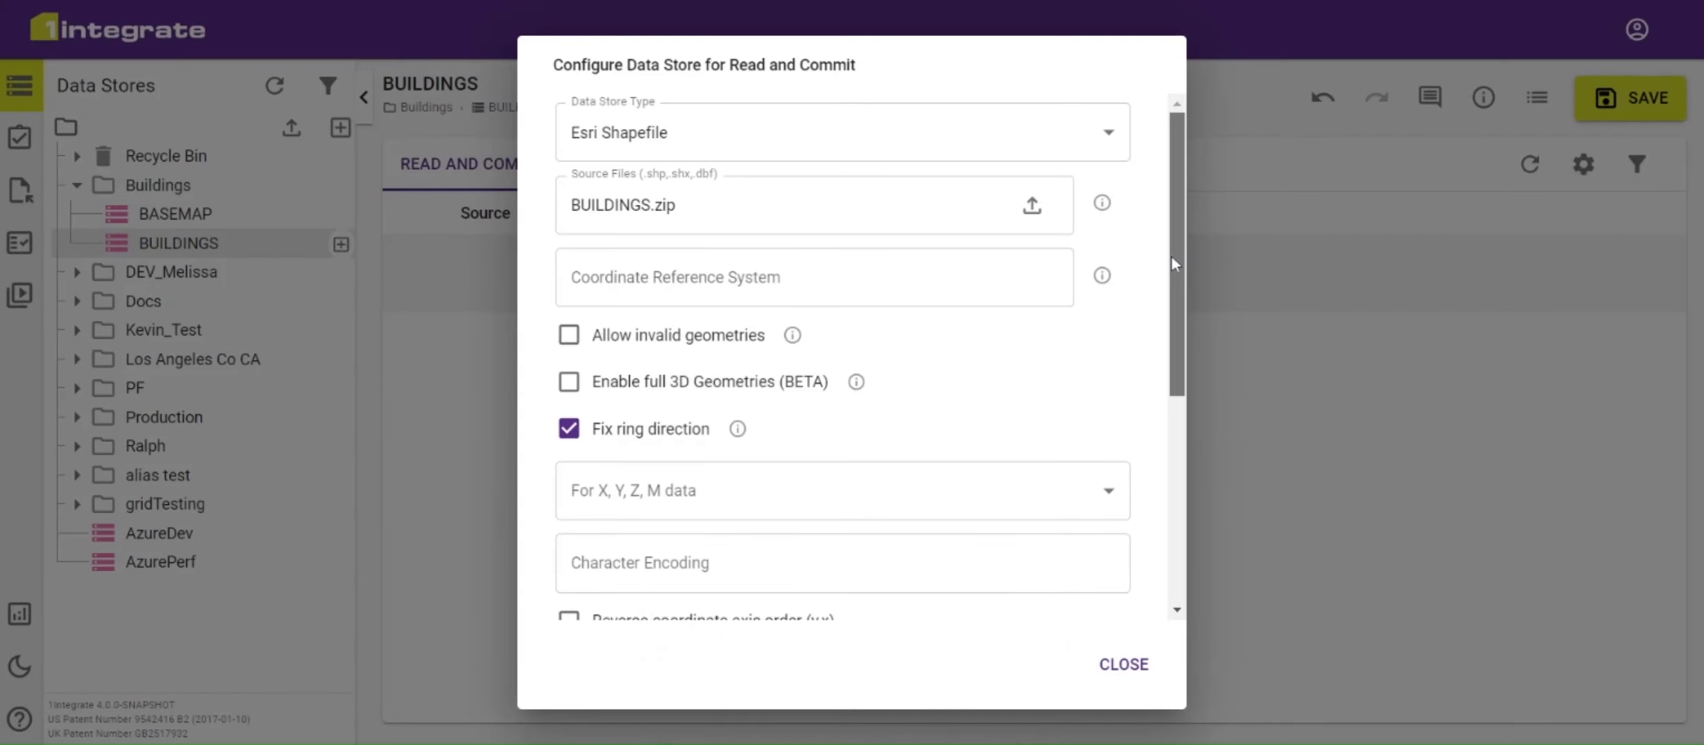
Step: Enable converting attribute names to upper case and close the Read and Commit configuration
drag(1172, 257, 1181, 406)
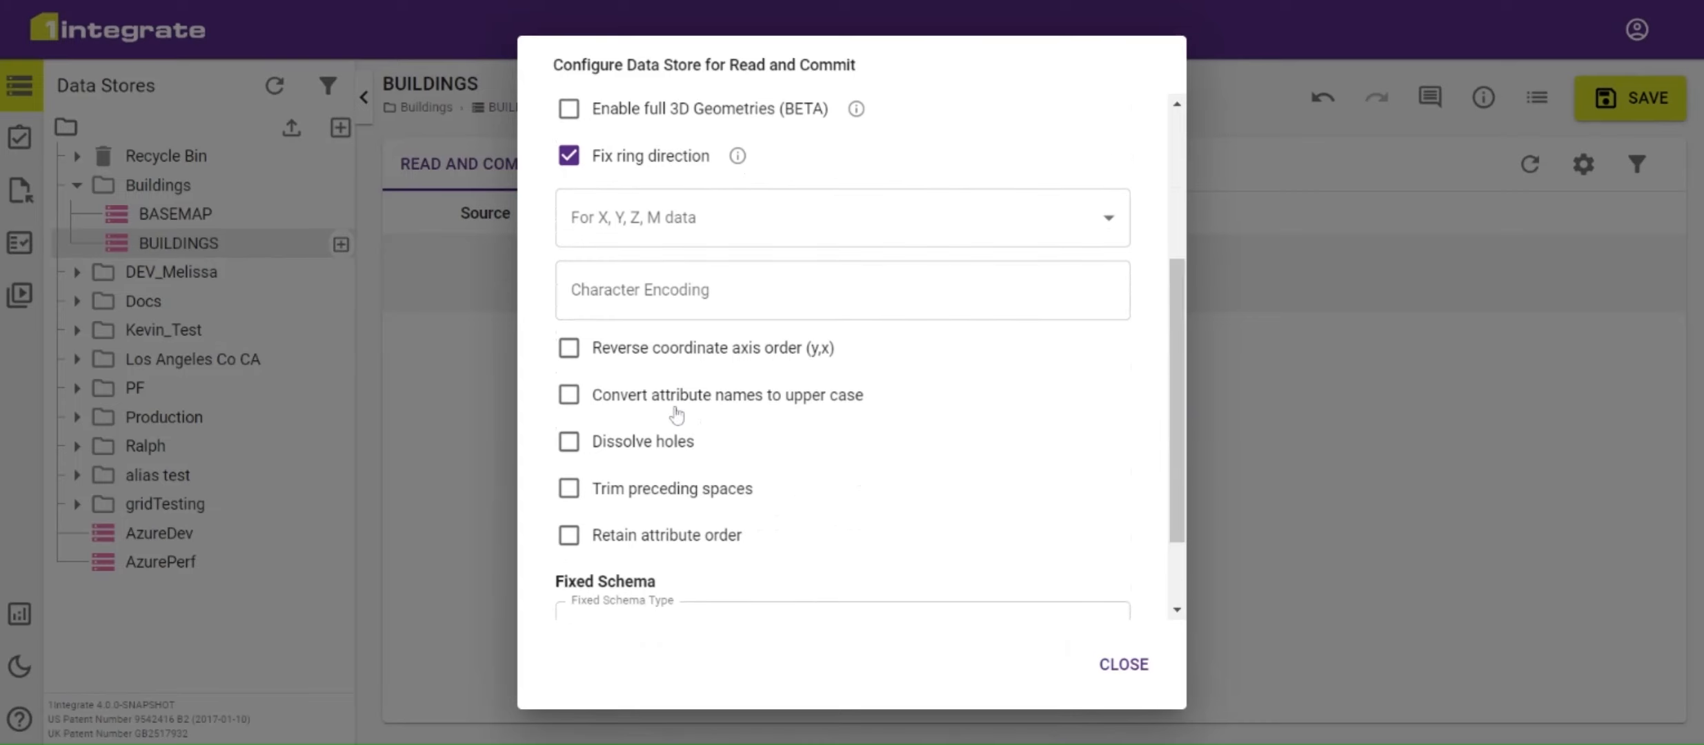
scroll(677, 414, down, 1)
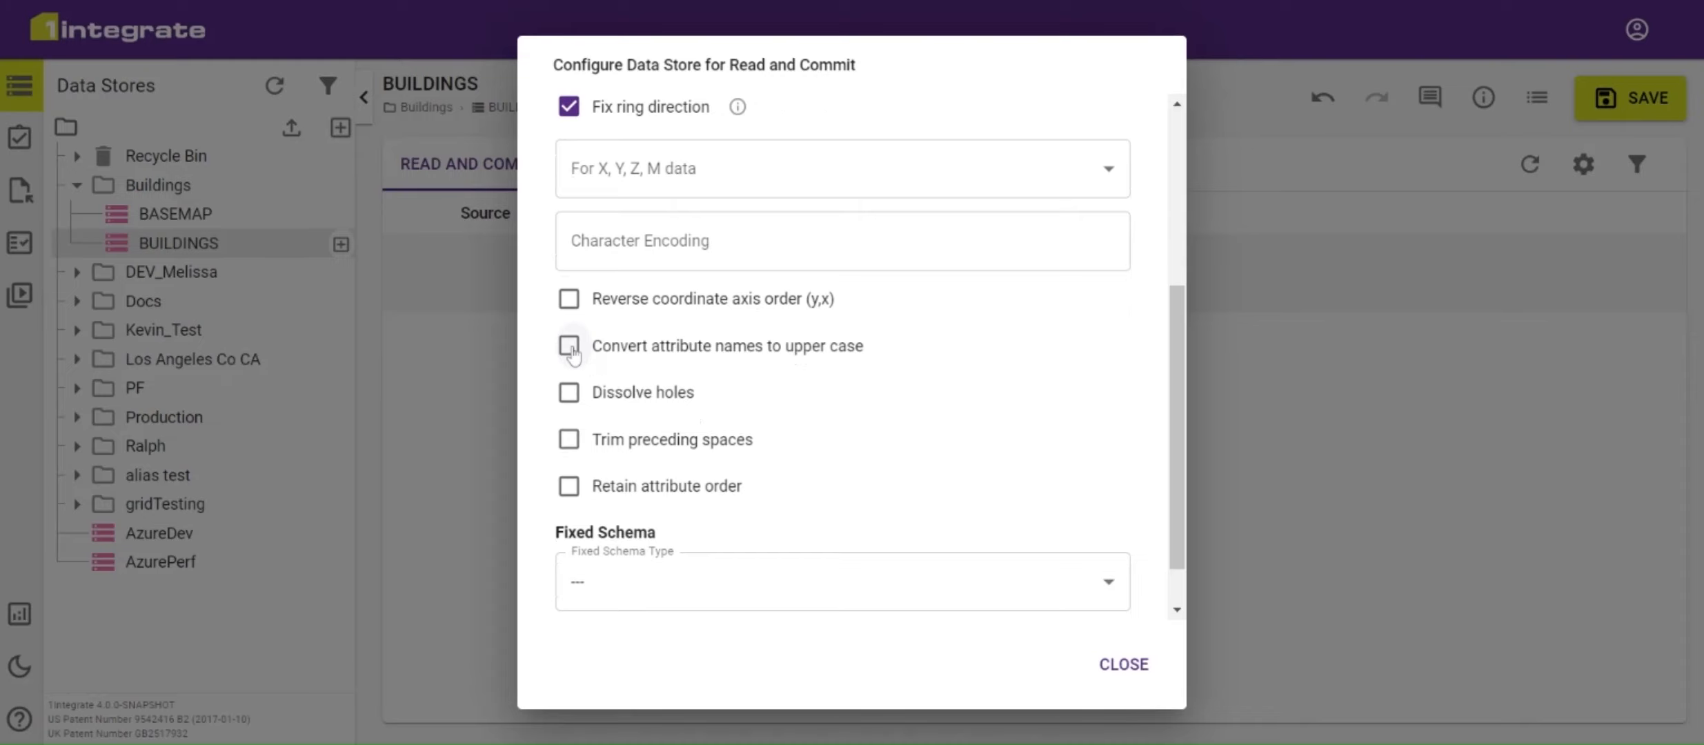
click(569, 347)
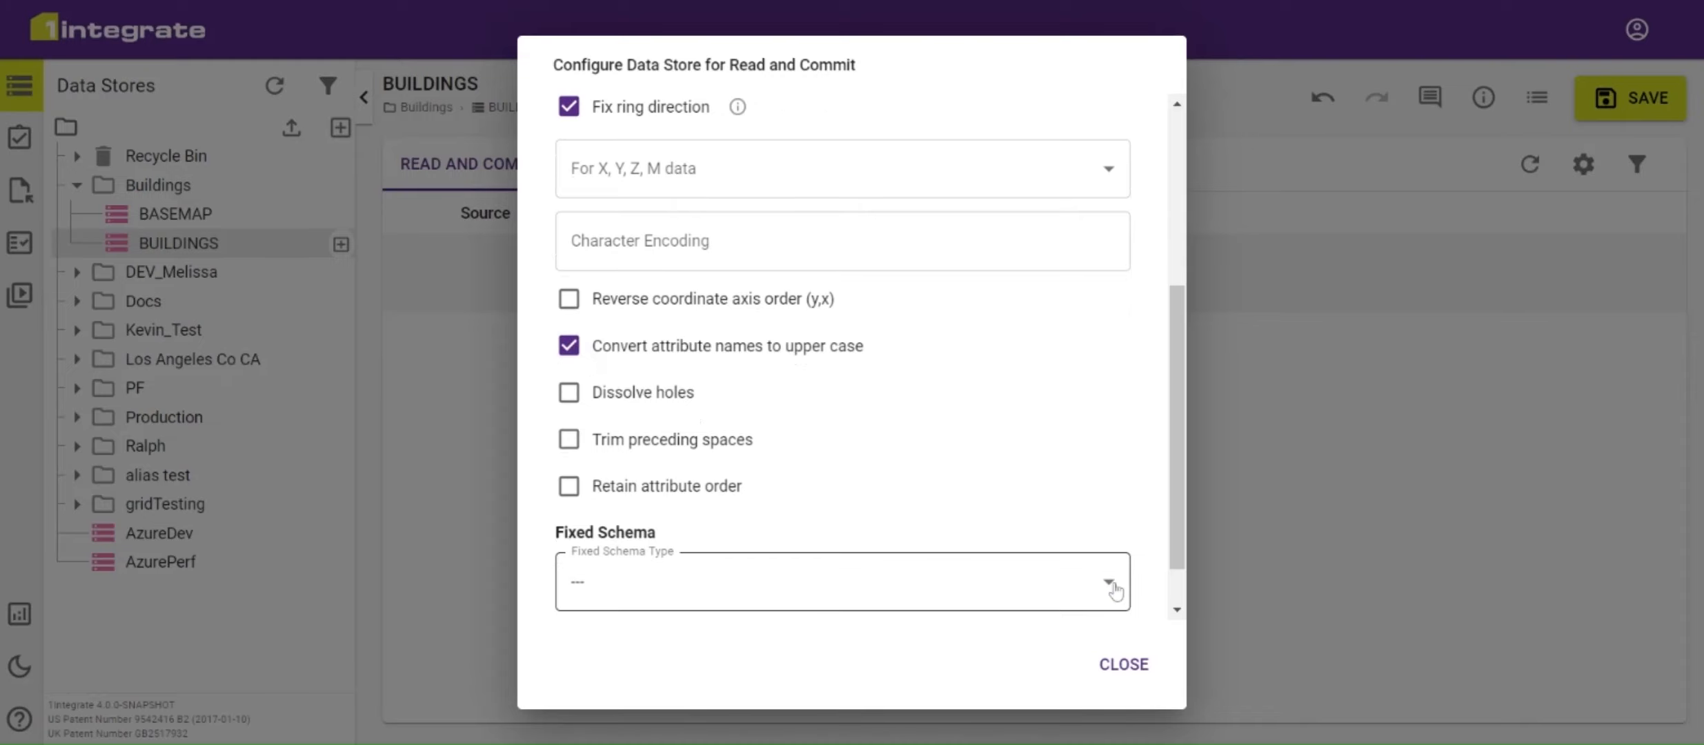
click(1130, 665)
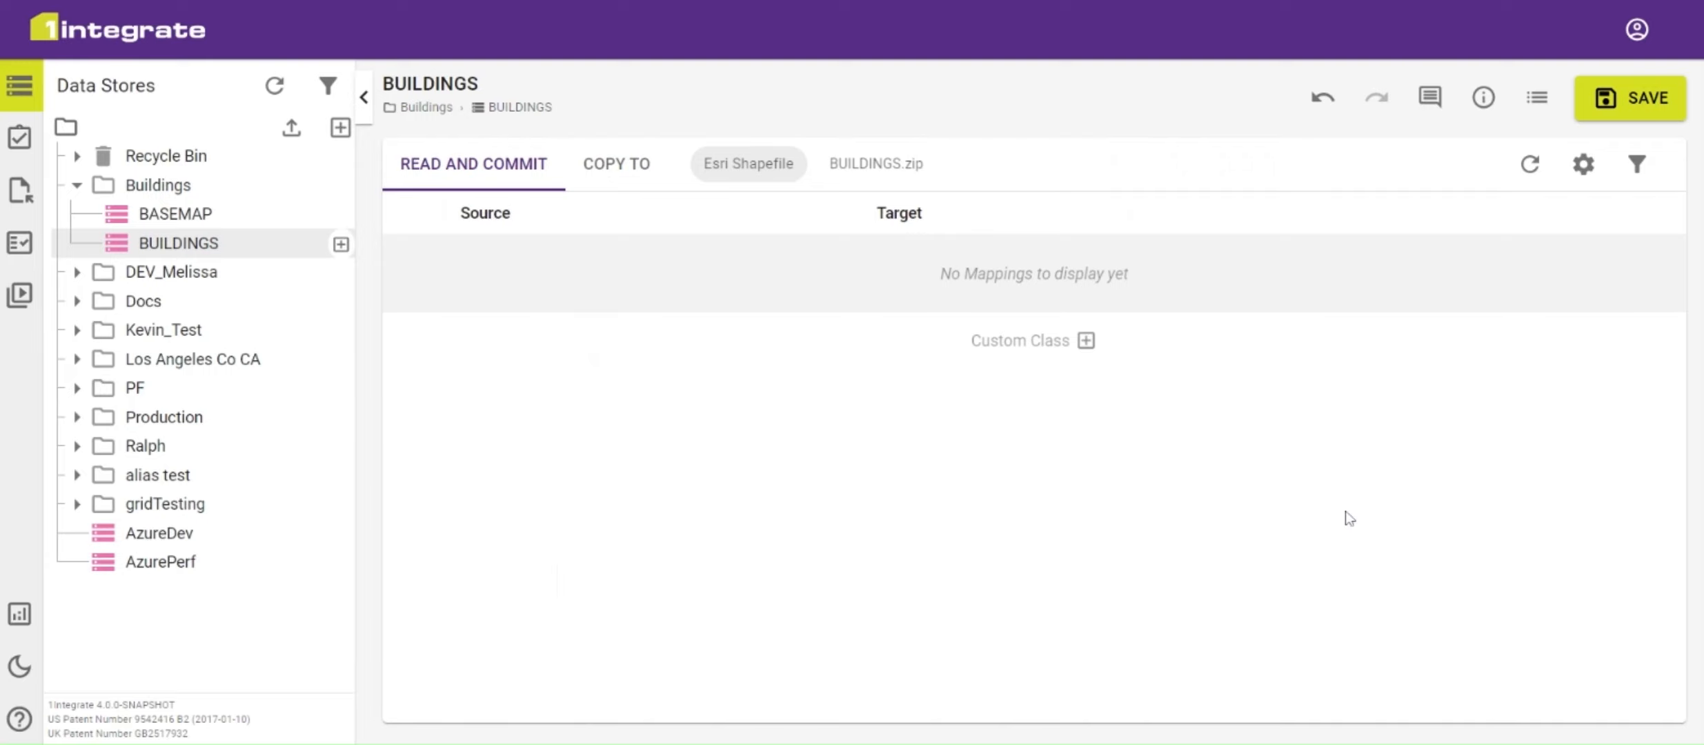
Step: Refresh the Read and Commit schema, save the data store and expand the BUILDING_SURVEY attributes
click(1534, 170)
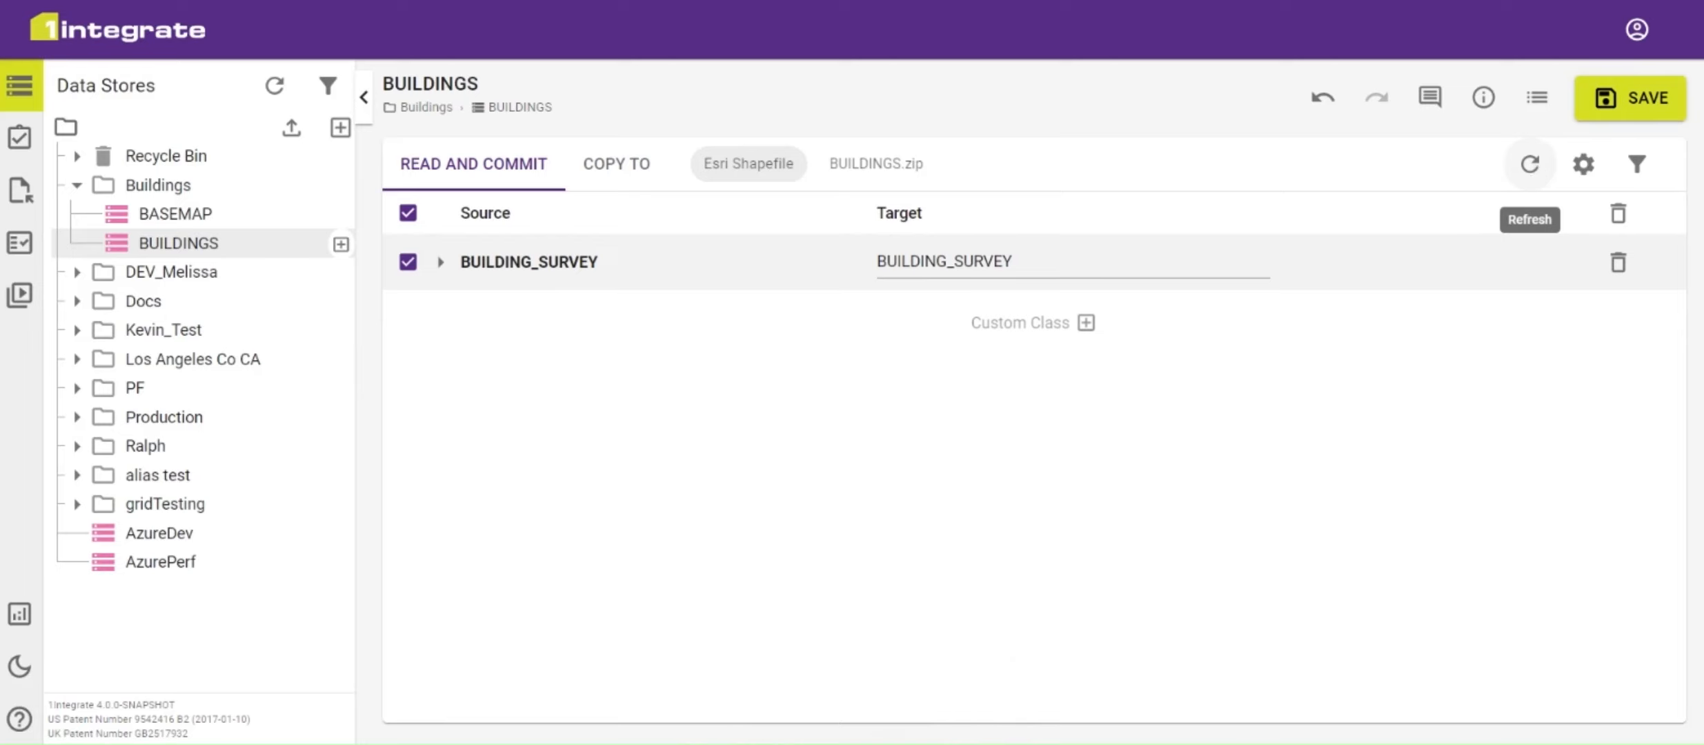
click(1635, 104)
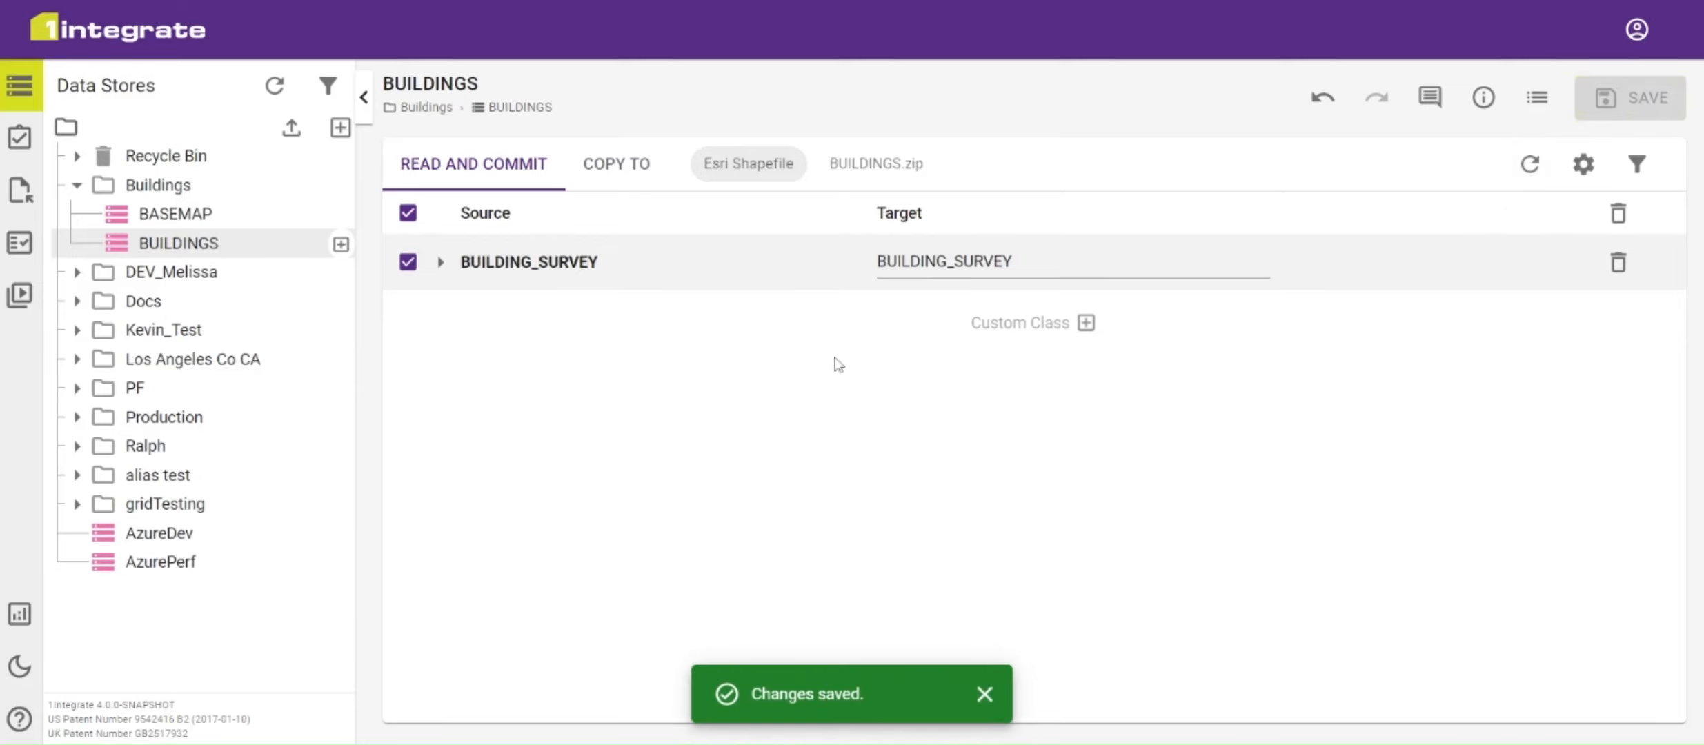
click(440, 262)
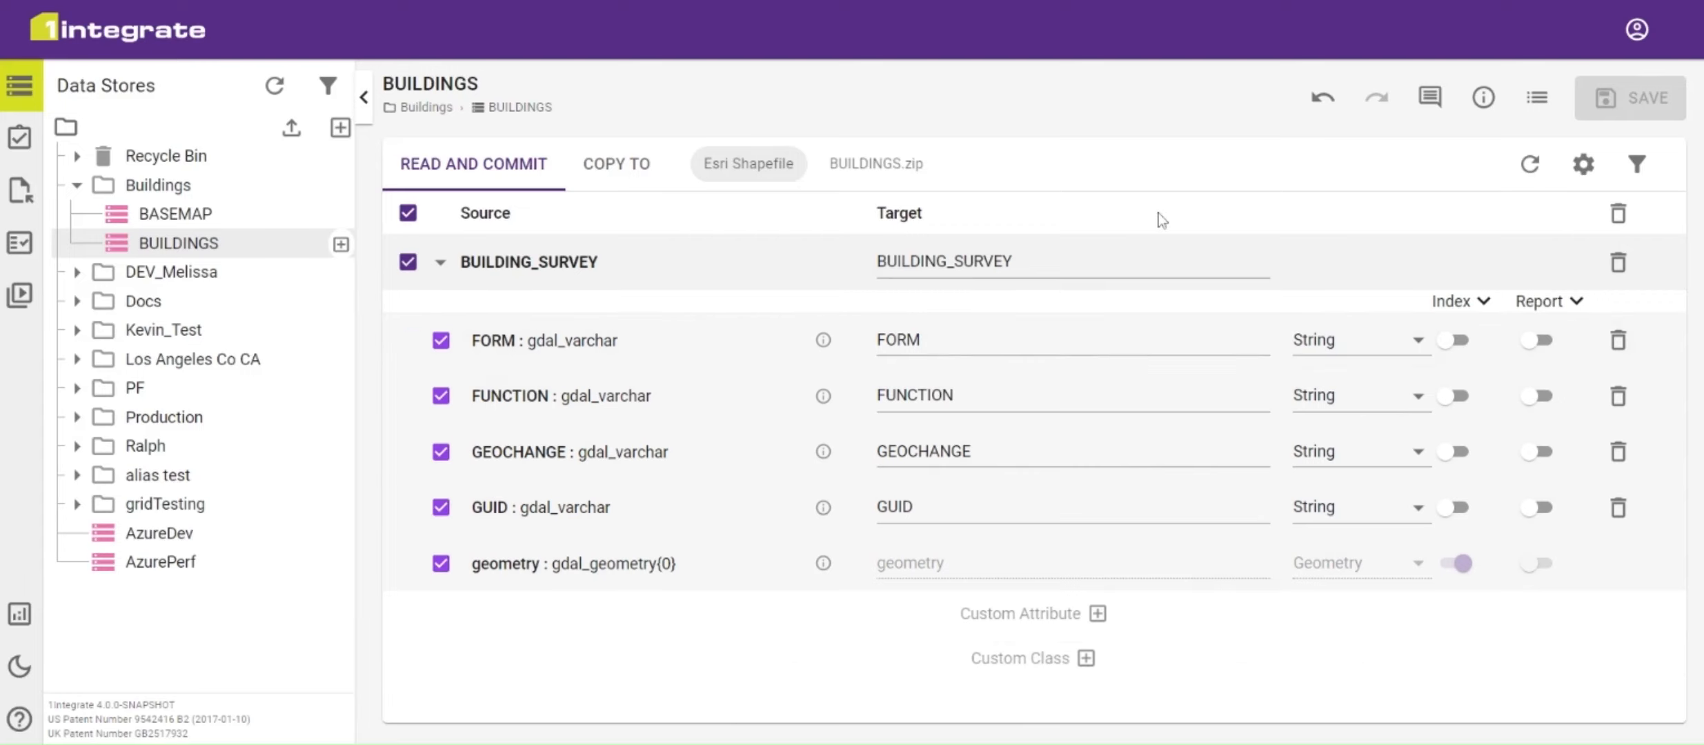
Step: Turn off the upper-case conversion of attribute names for Read and Commit, and save the data store with its schema refreshed
click(1584, 166)
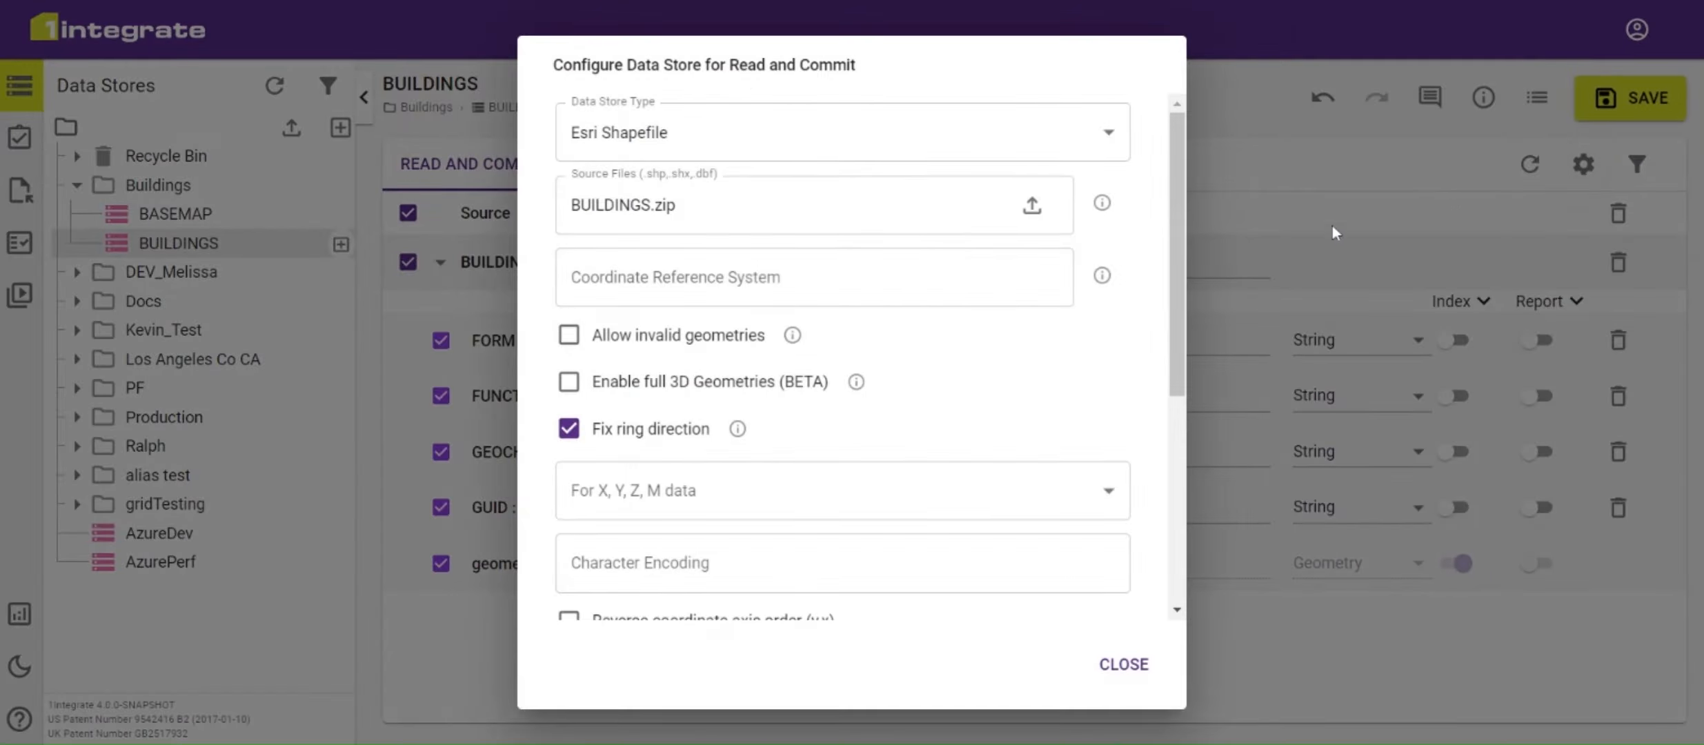
drag(1181, 250, 1181, 437)
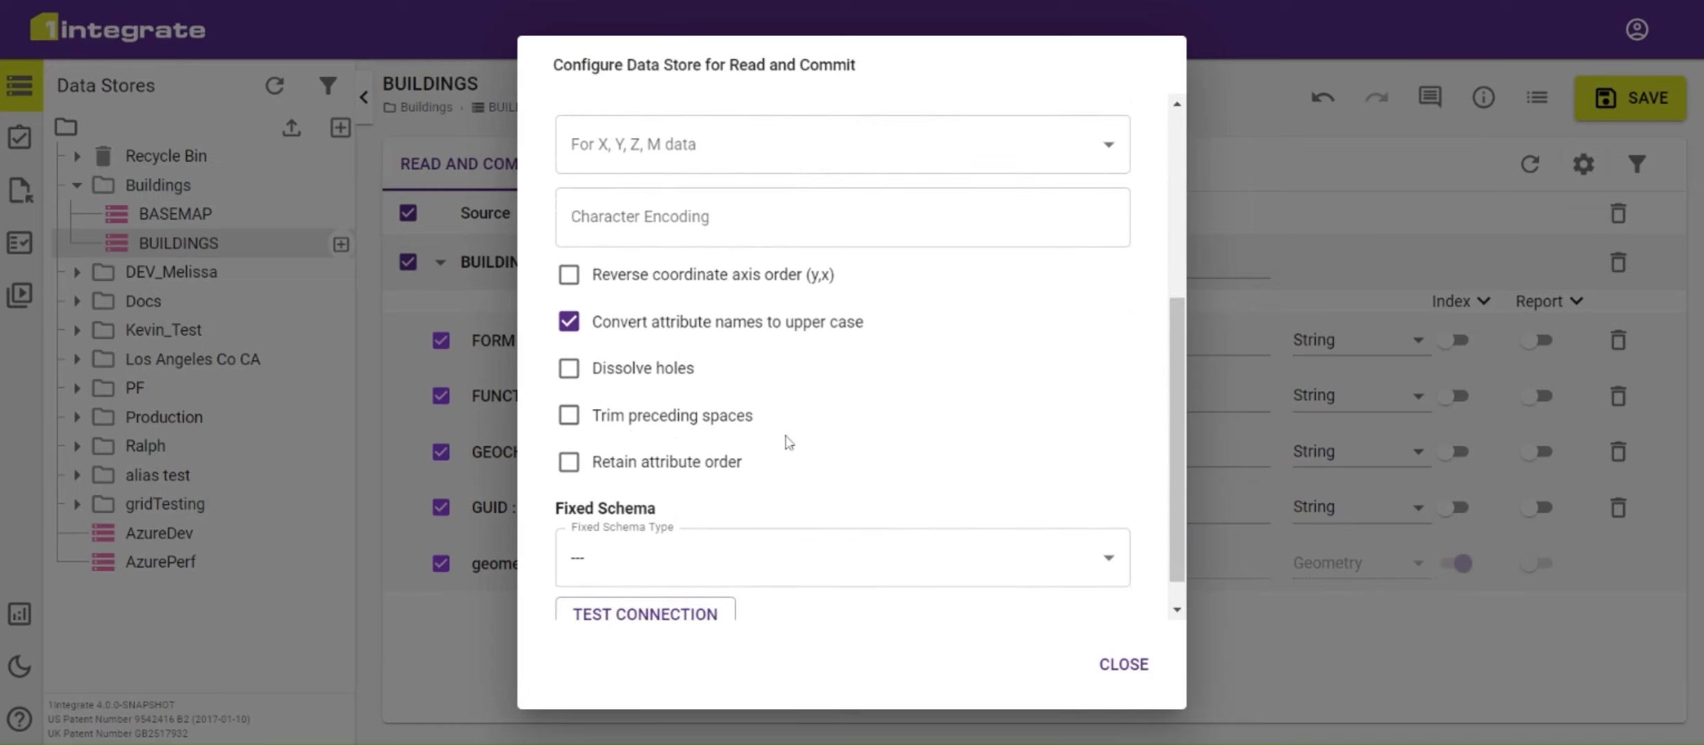
click(572, 334)
click(1123, 666)
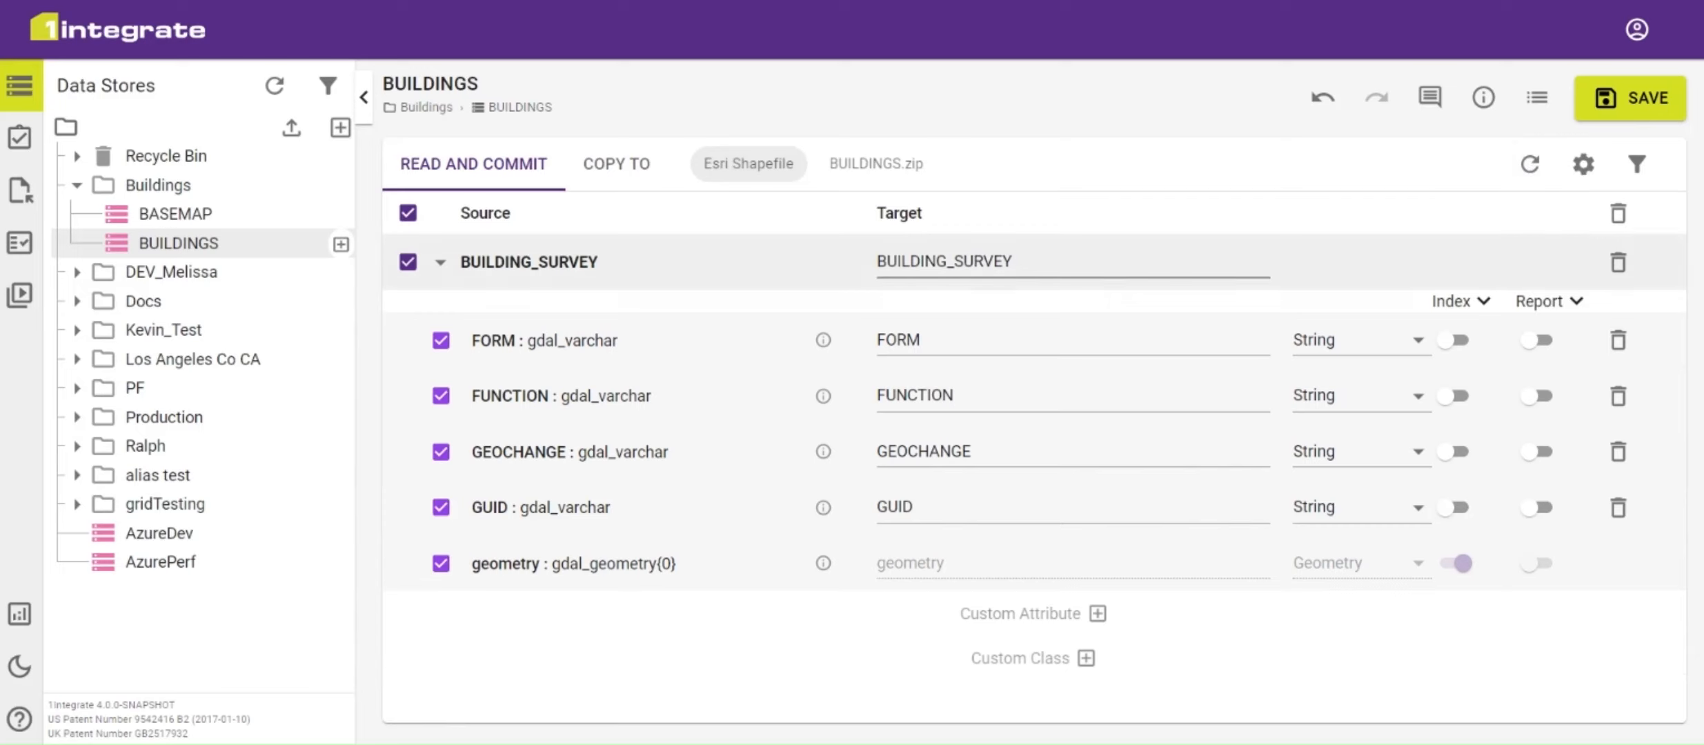
click(1529, 169)
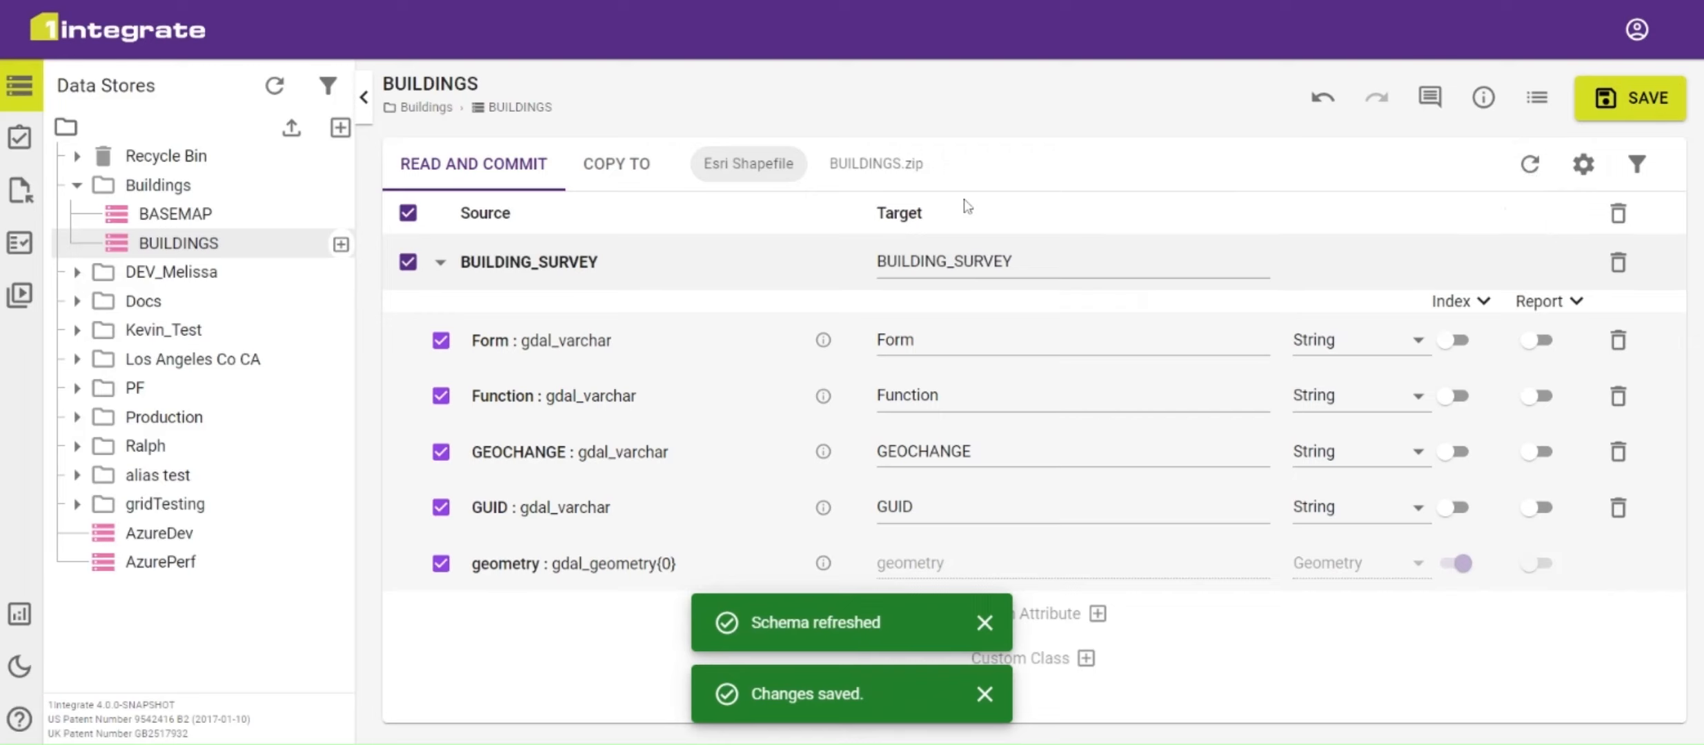
click(1649, 110)
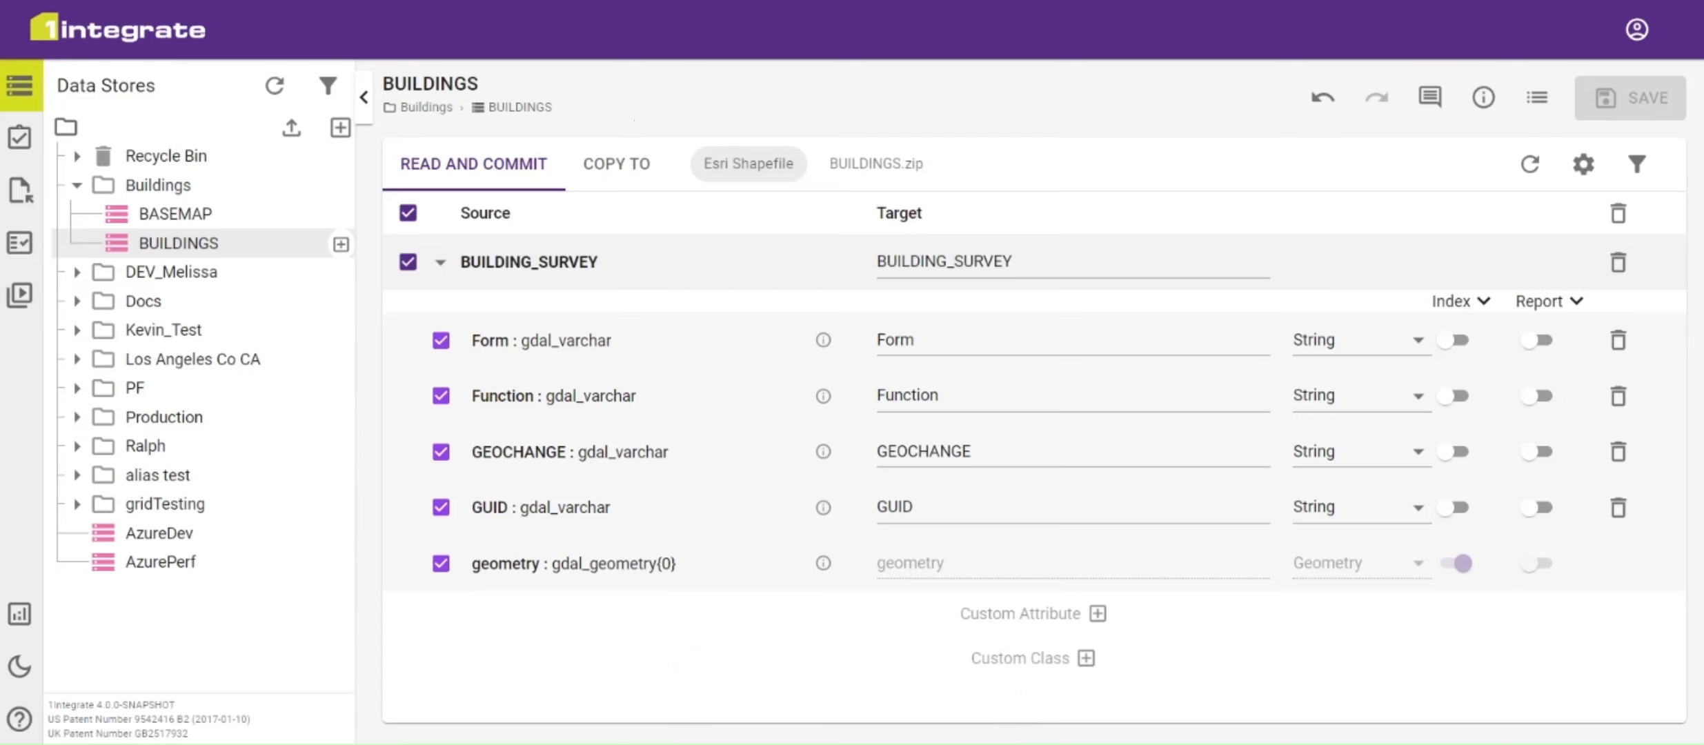
Step: Configure Copy To by copying the Read and Commit details, keeping Esri Shapefile, and save it with its schema mapping refreshed
click(621, 173)
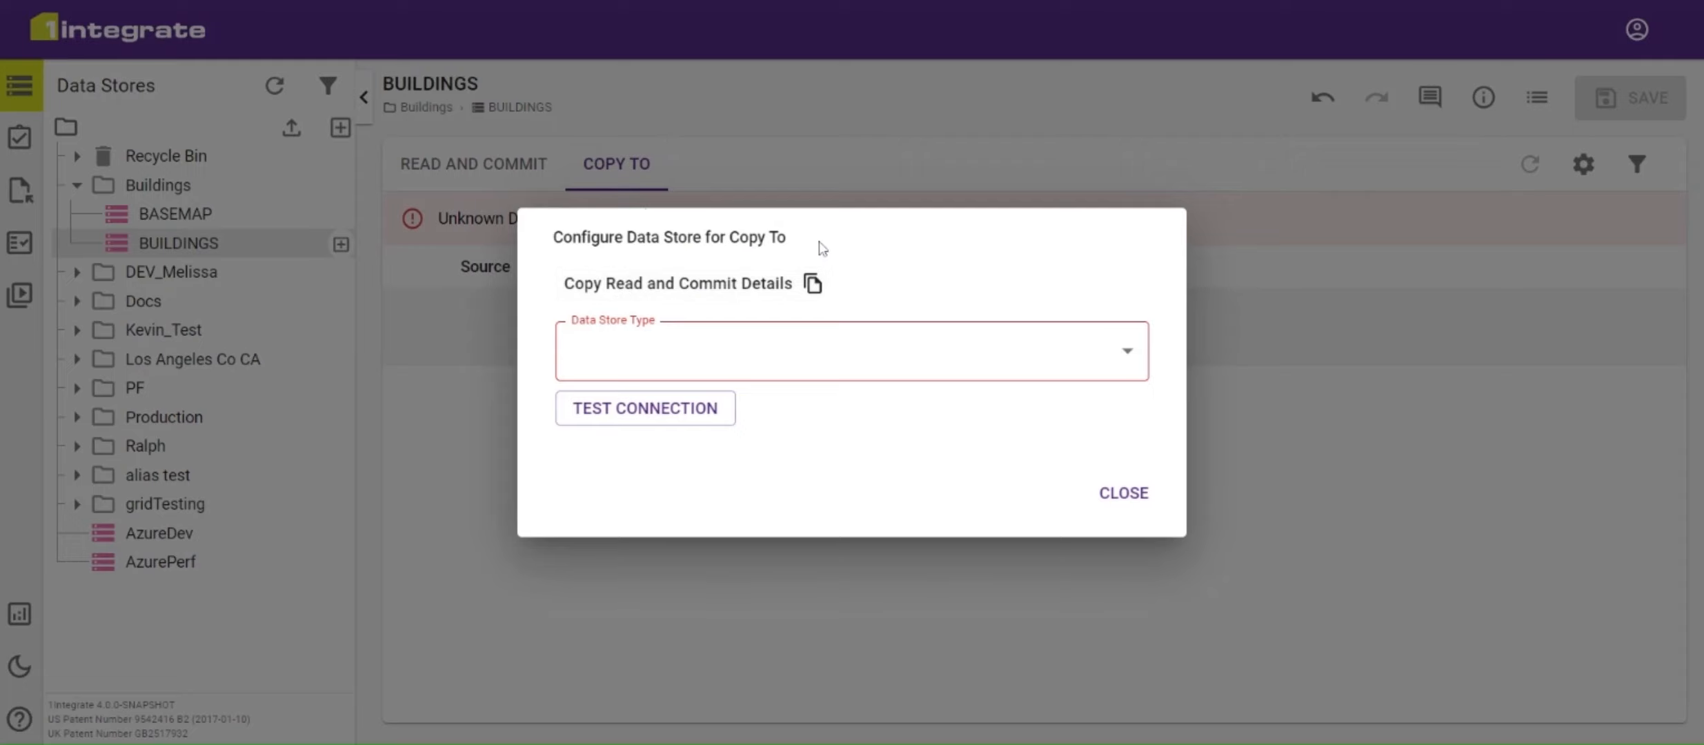
click(811, 284)
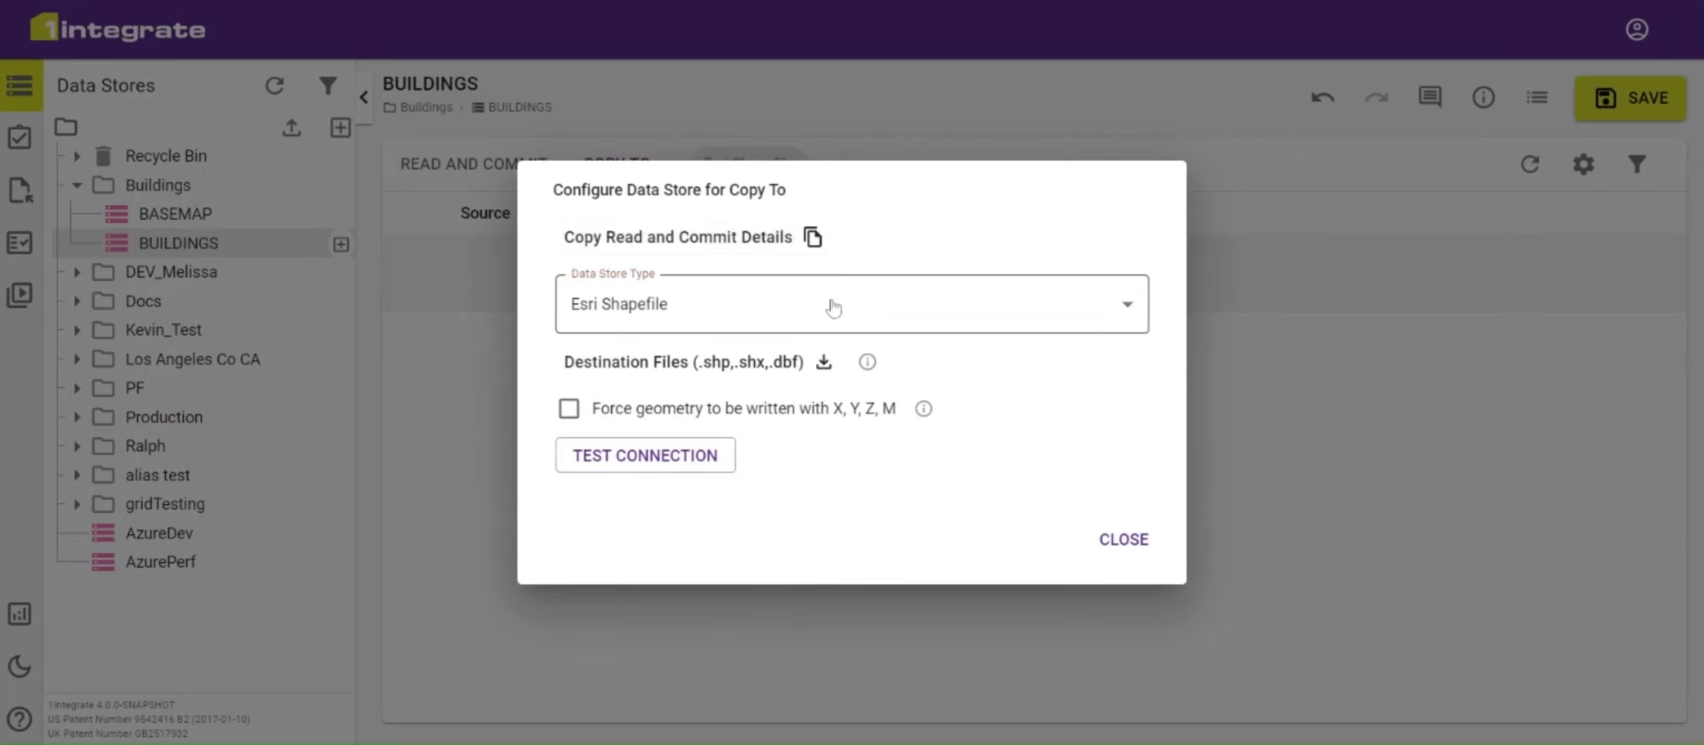
click(862, 313)
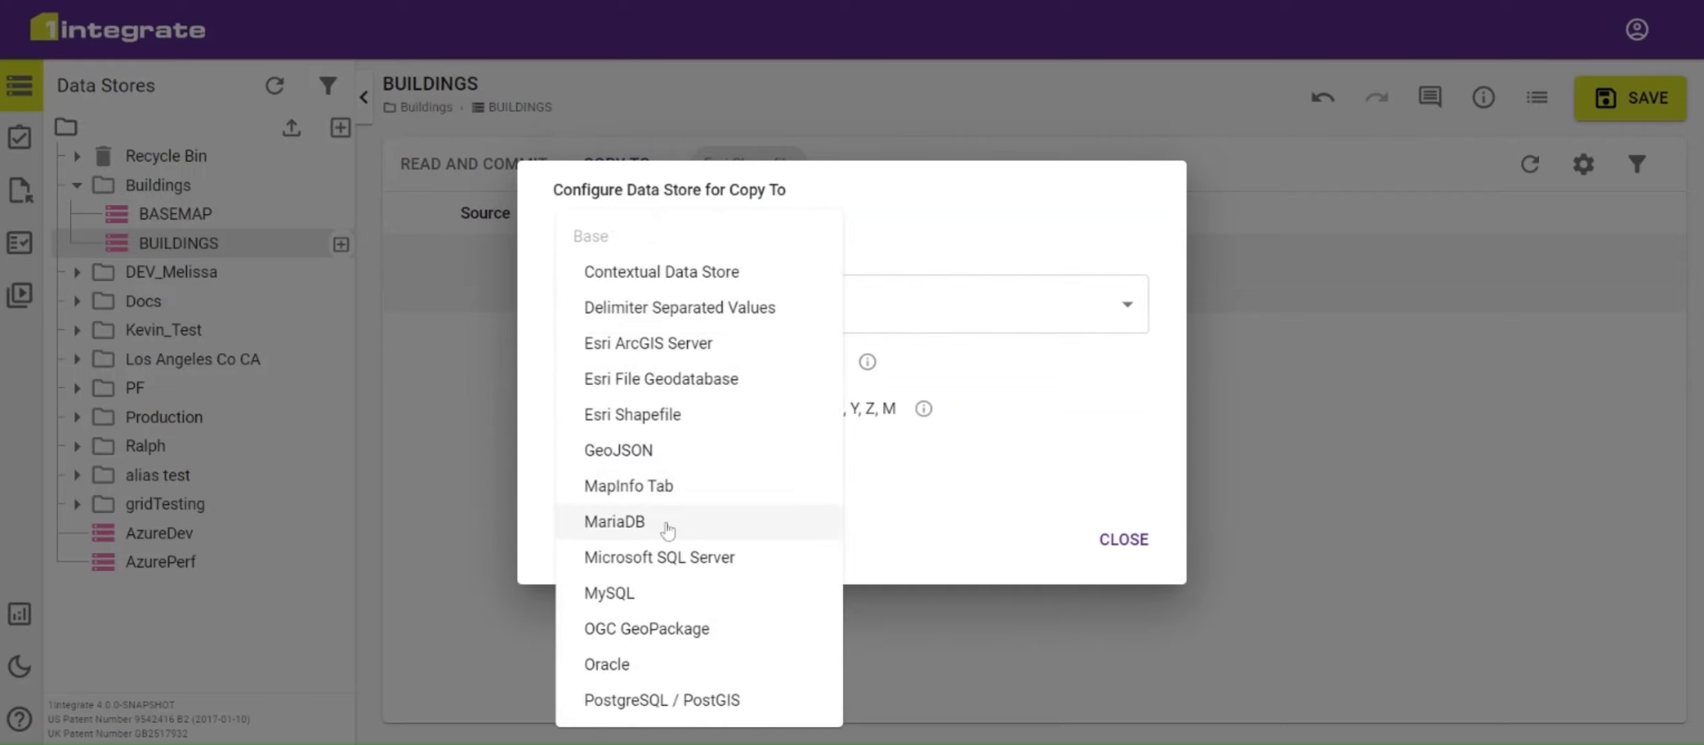
click(949, 512)
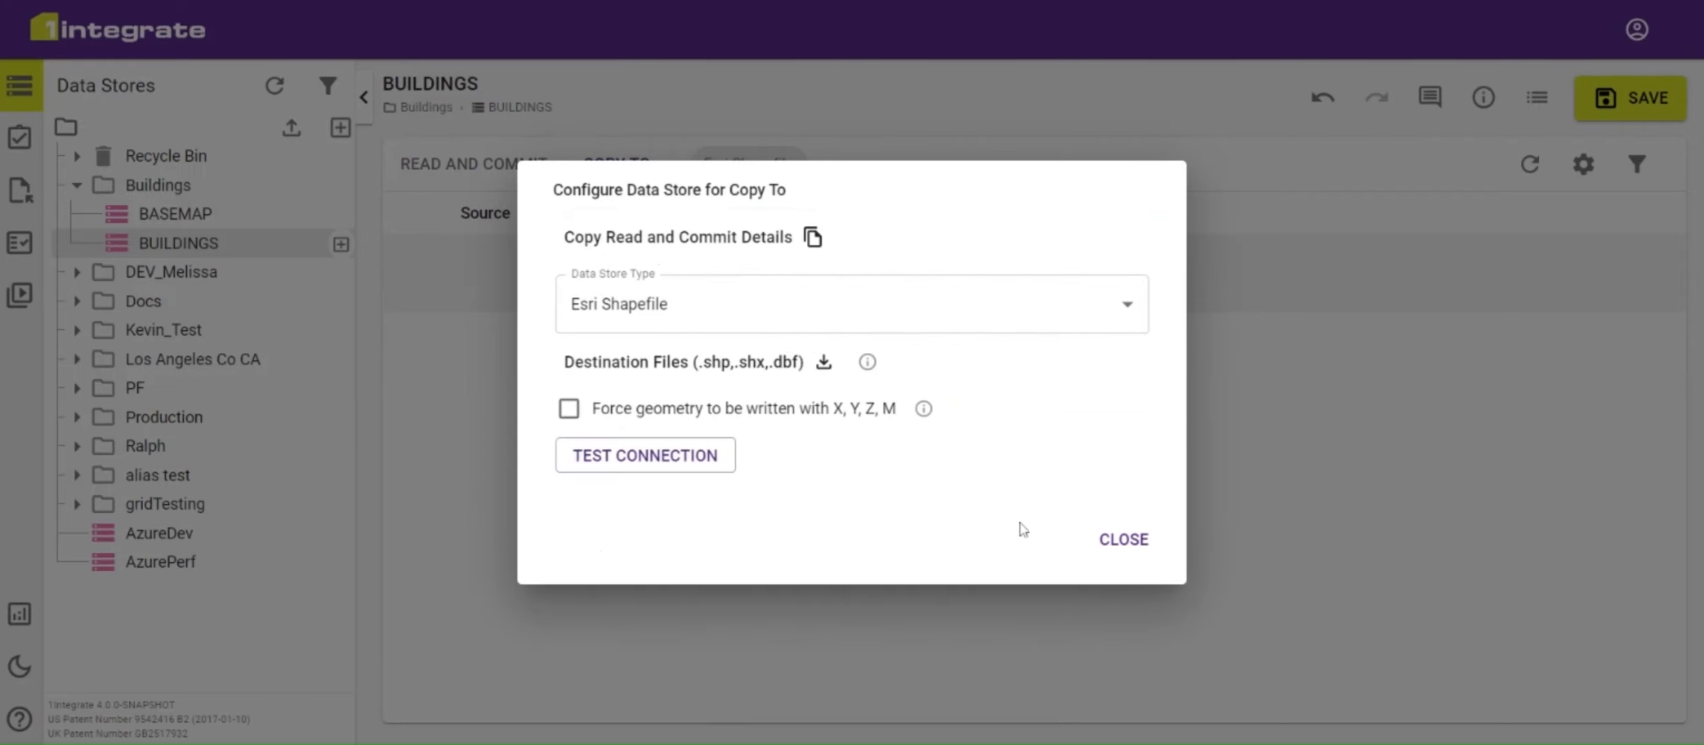
click(1123, 540)
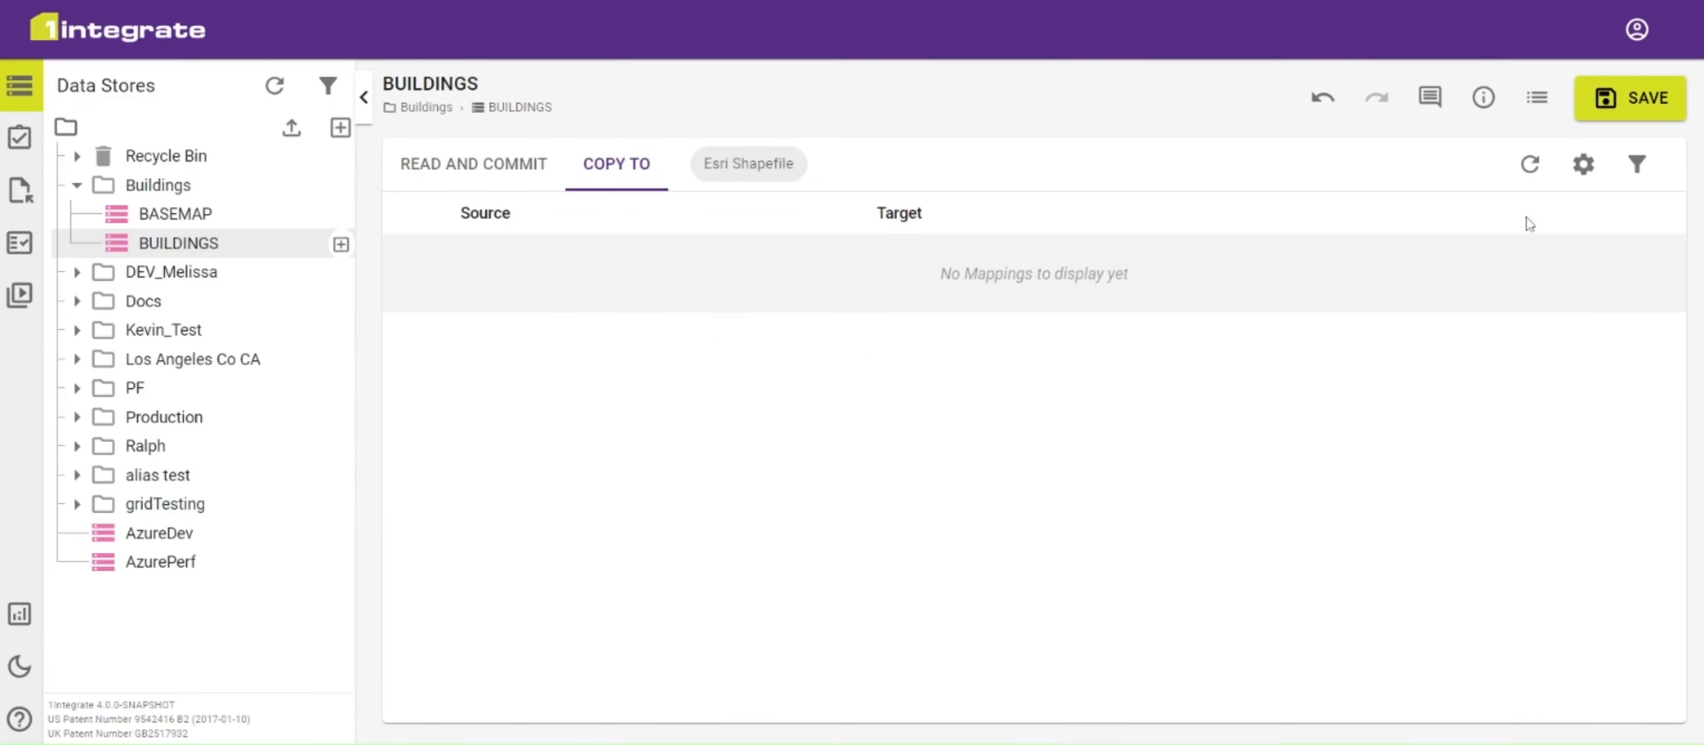
click(1530, 168)
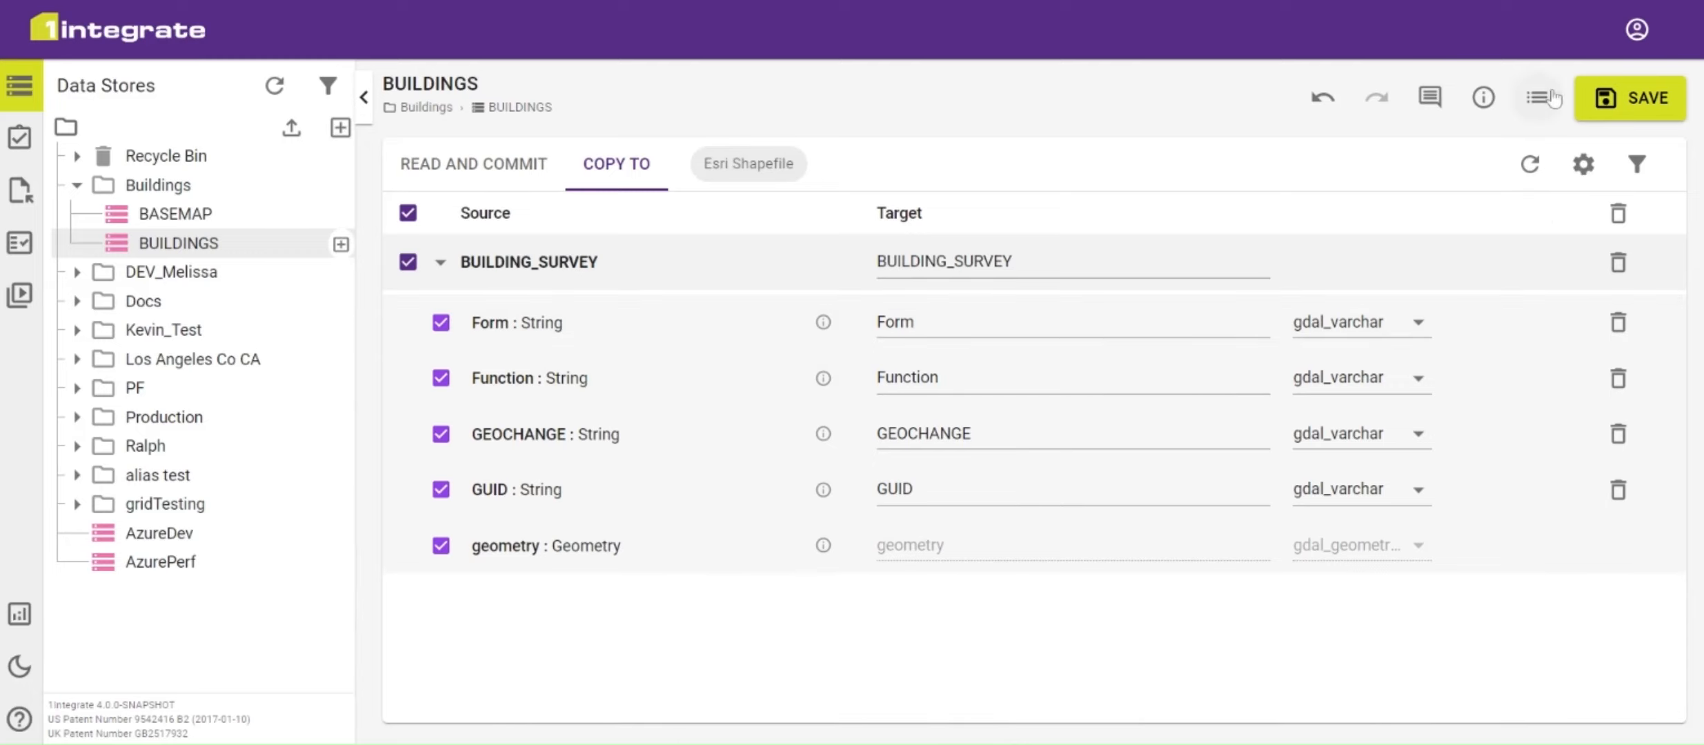
click(1627, 99)
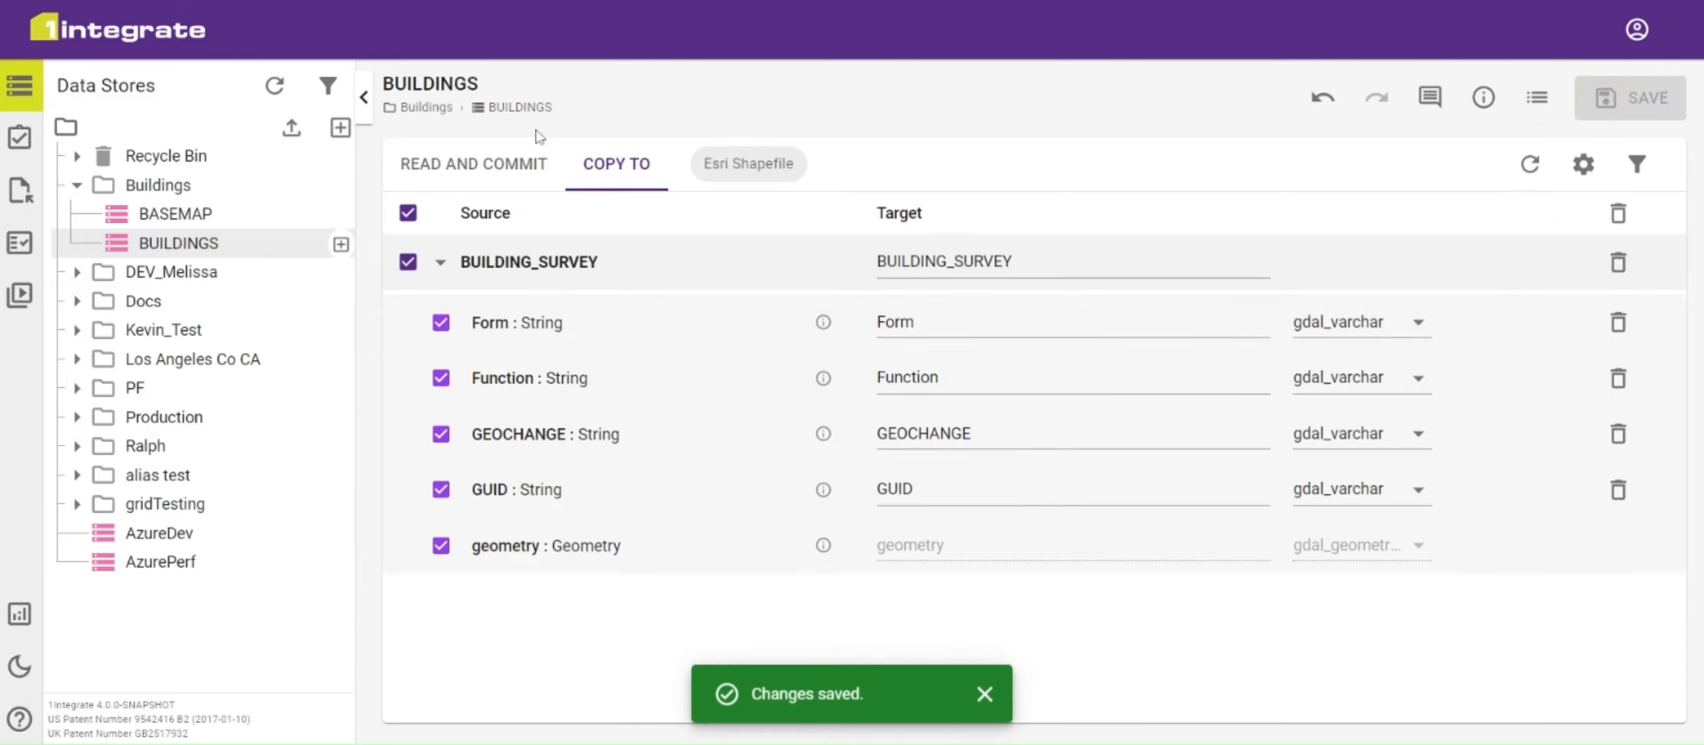
Step: Disable the Function and GUID attributes of BUILDING_SURVEY in the Read and Commit mapping and save the data store
click(461, 171)
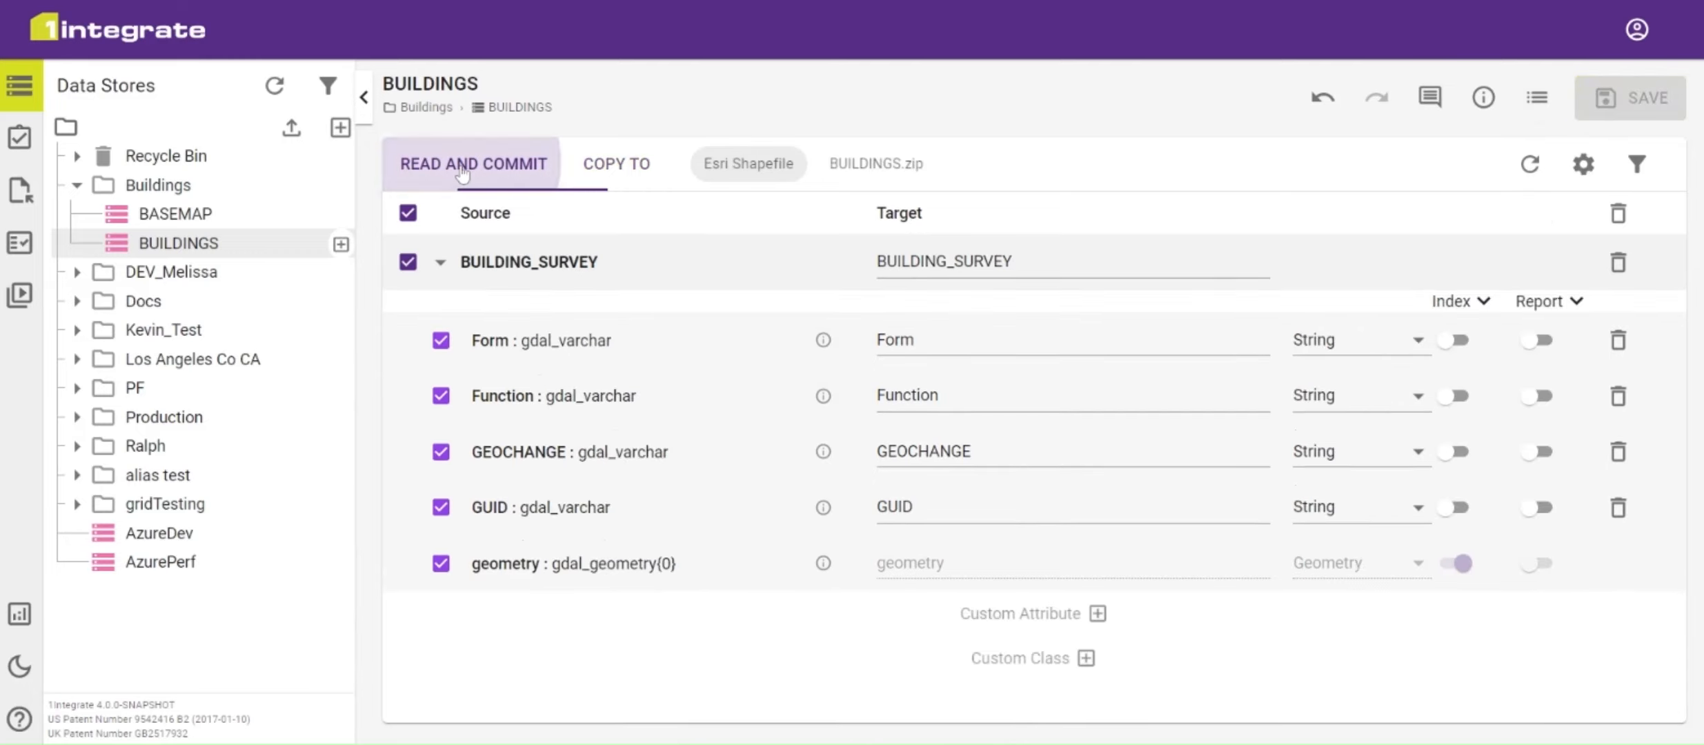
click(409, 264)
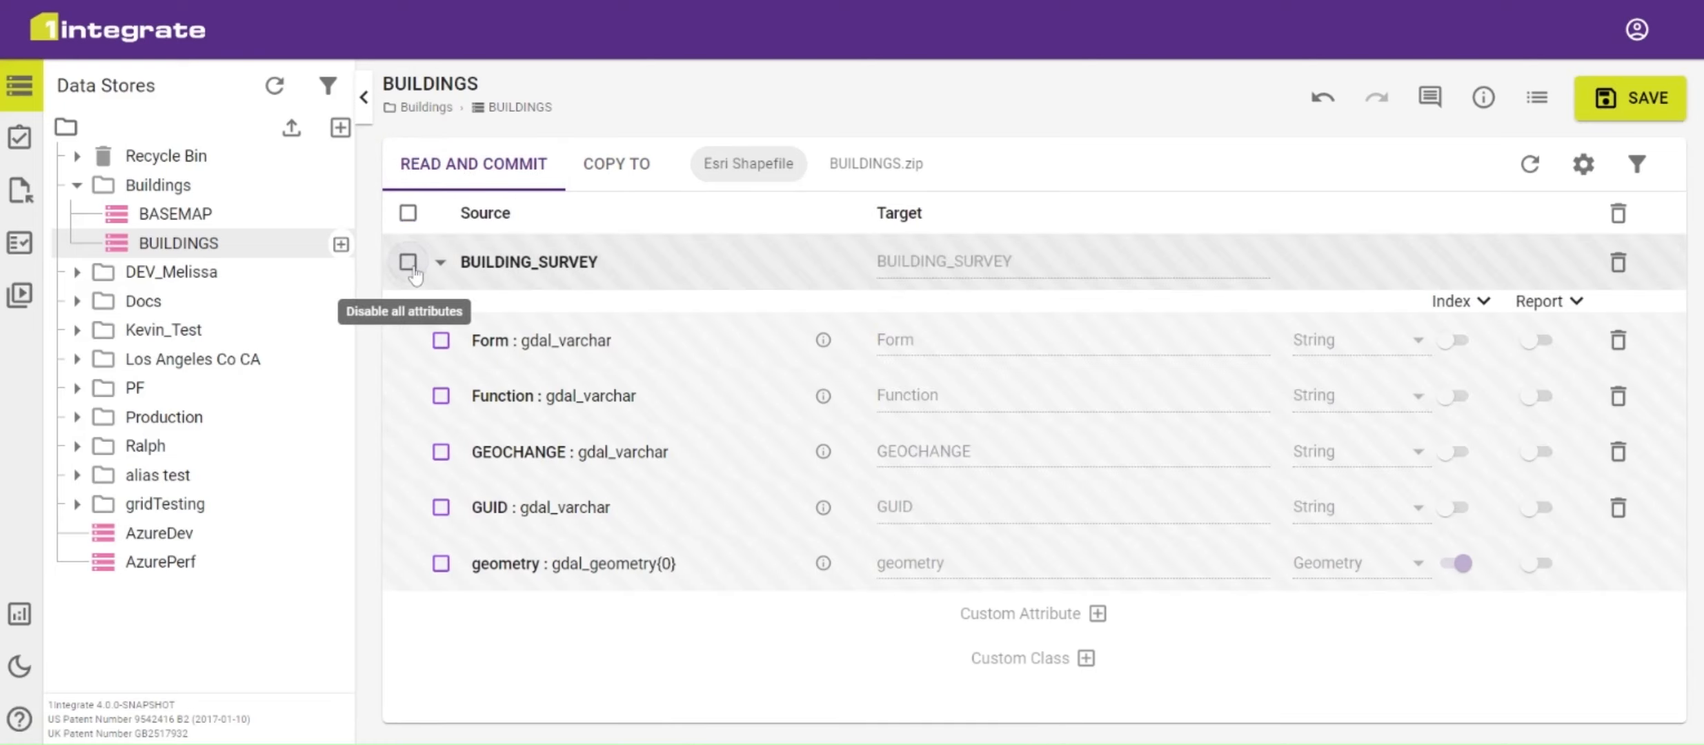
click(411, 268)
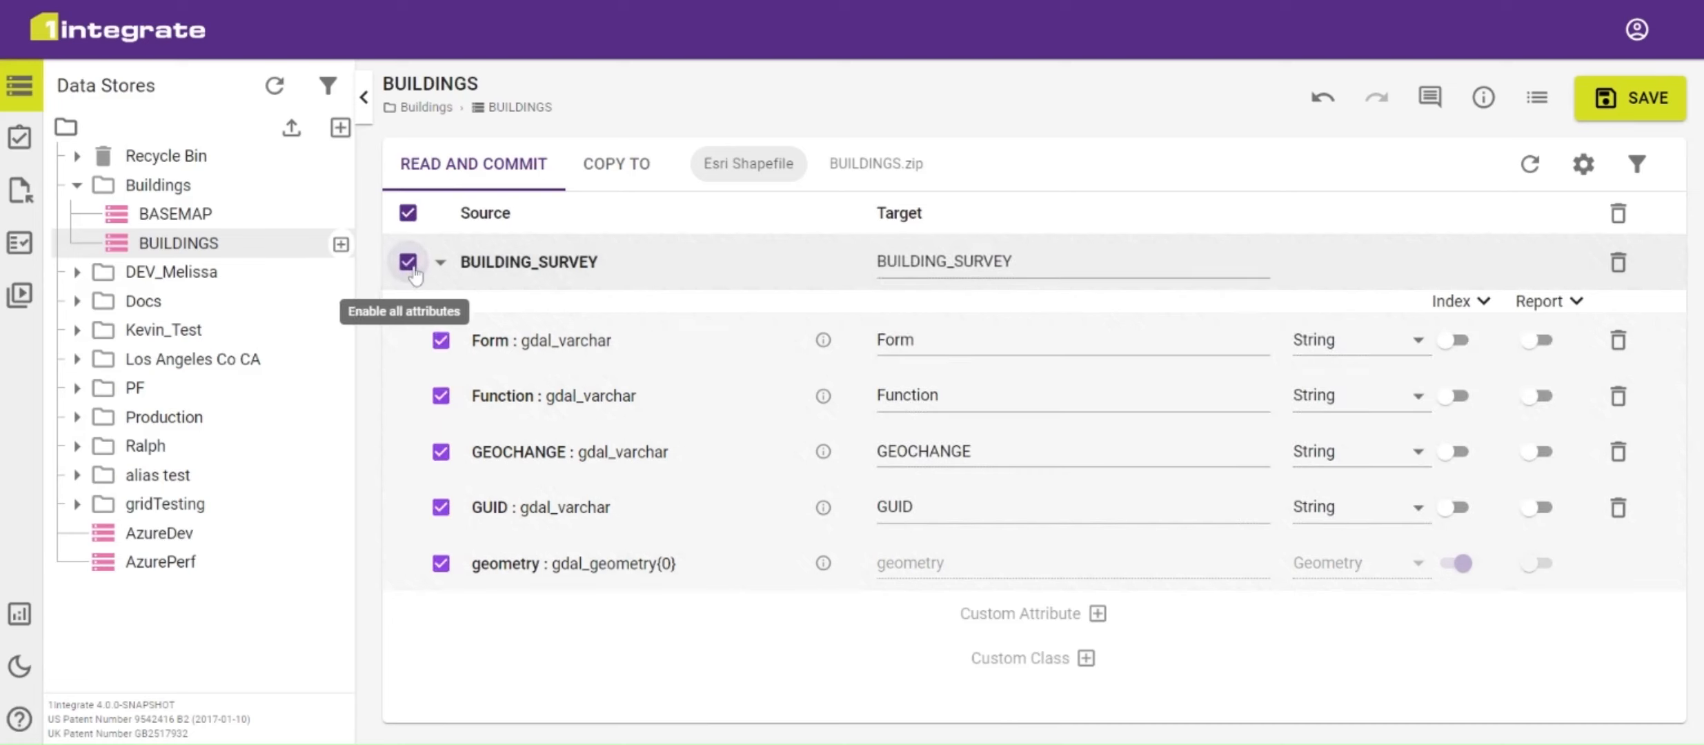
click(442, 398)
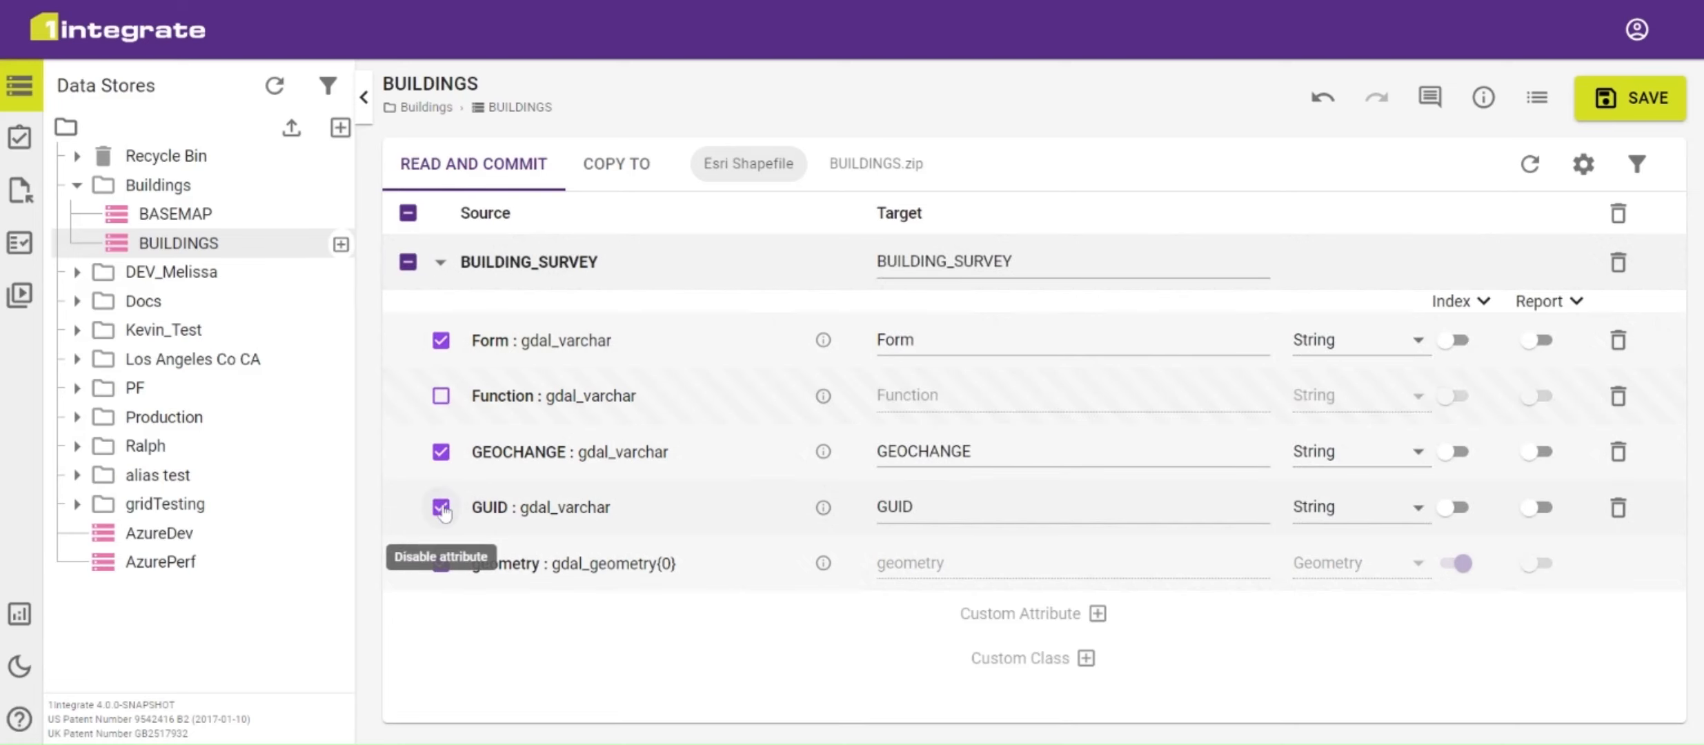
click(443, 509)
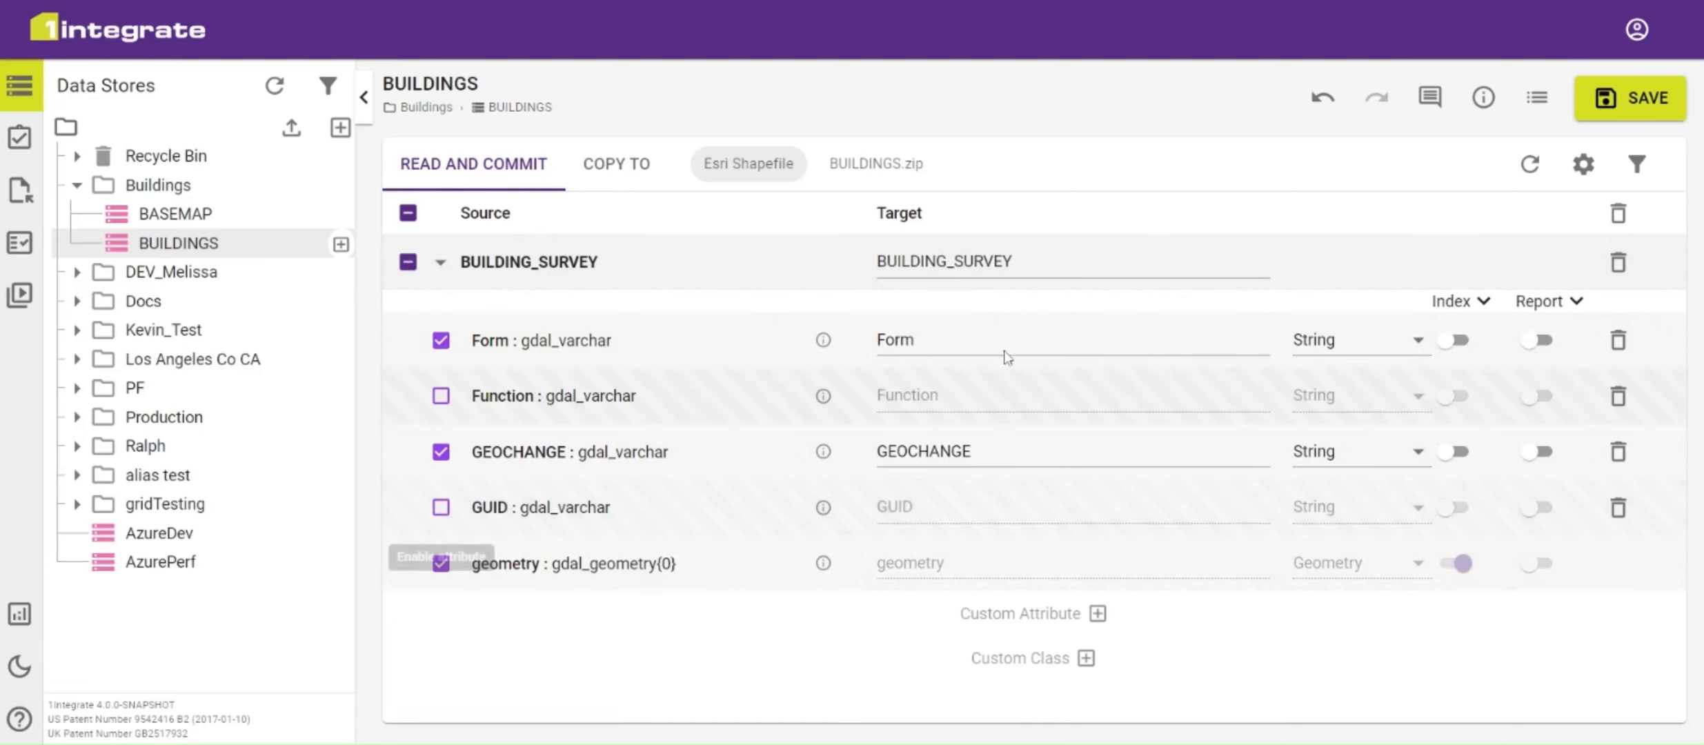
click(1646, 110)
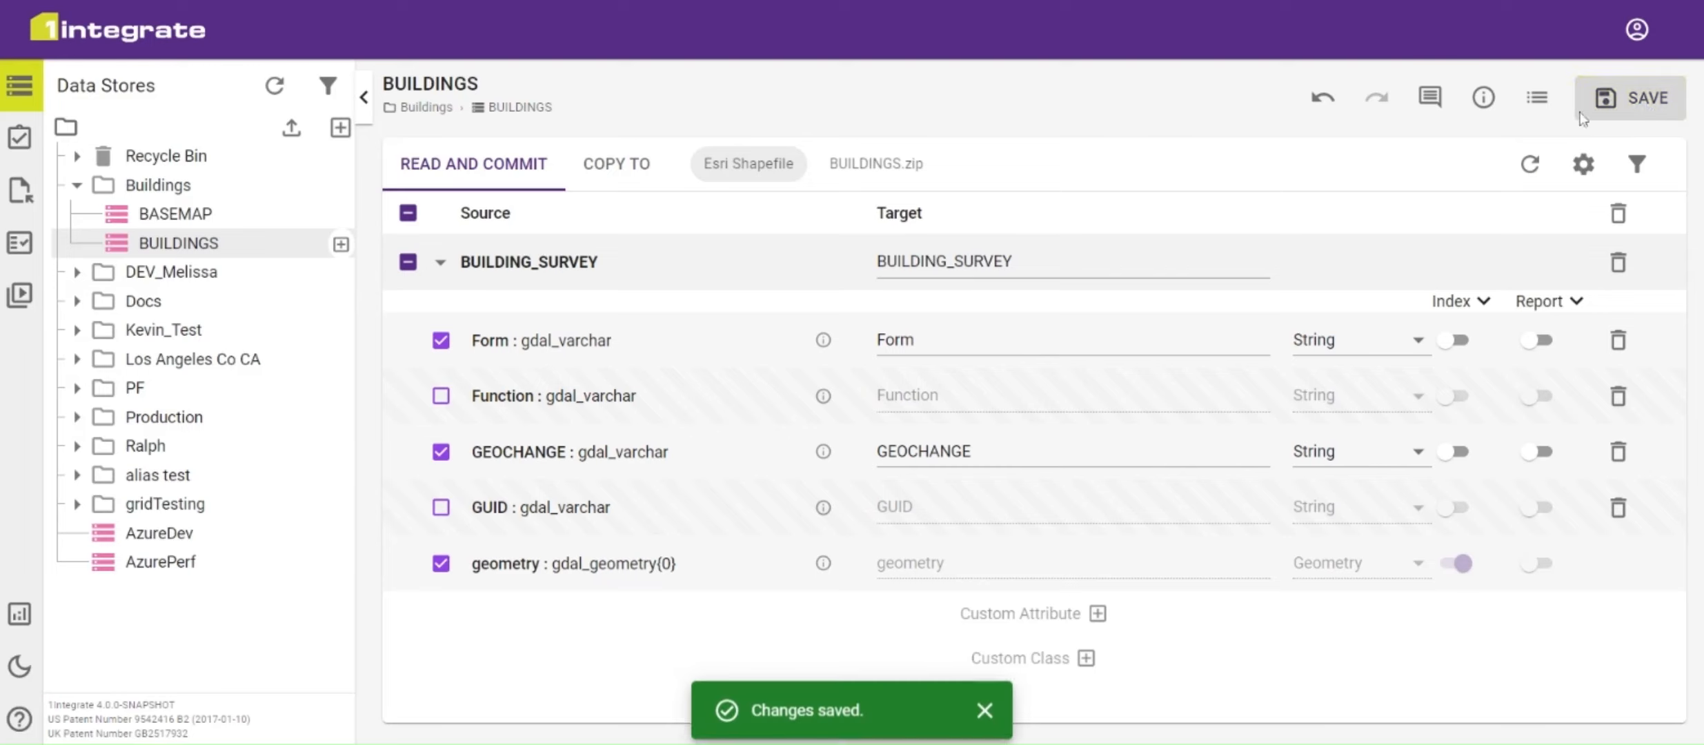